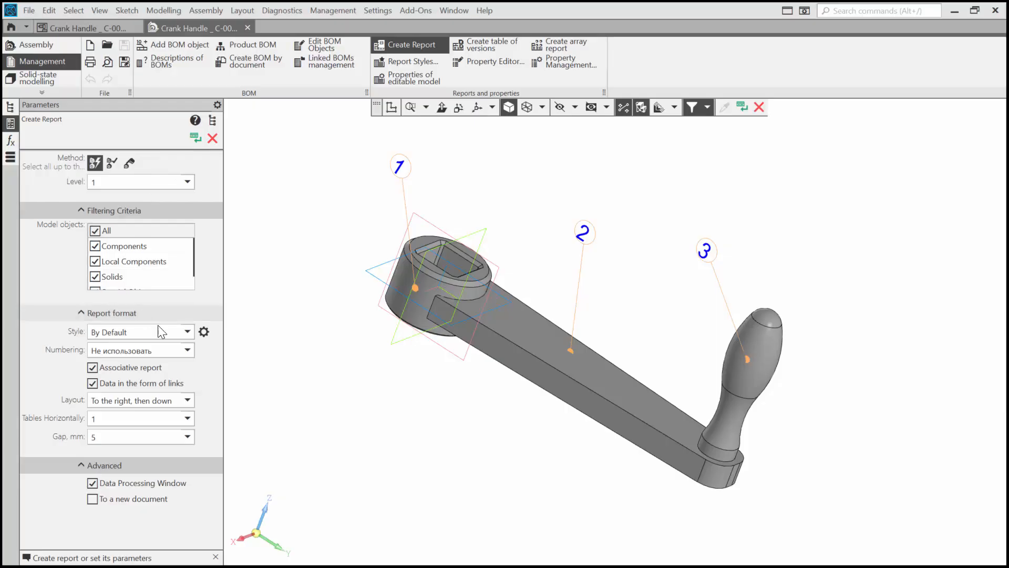
- Keep the By Default style for the report and open that style for editing
click(179, 336)
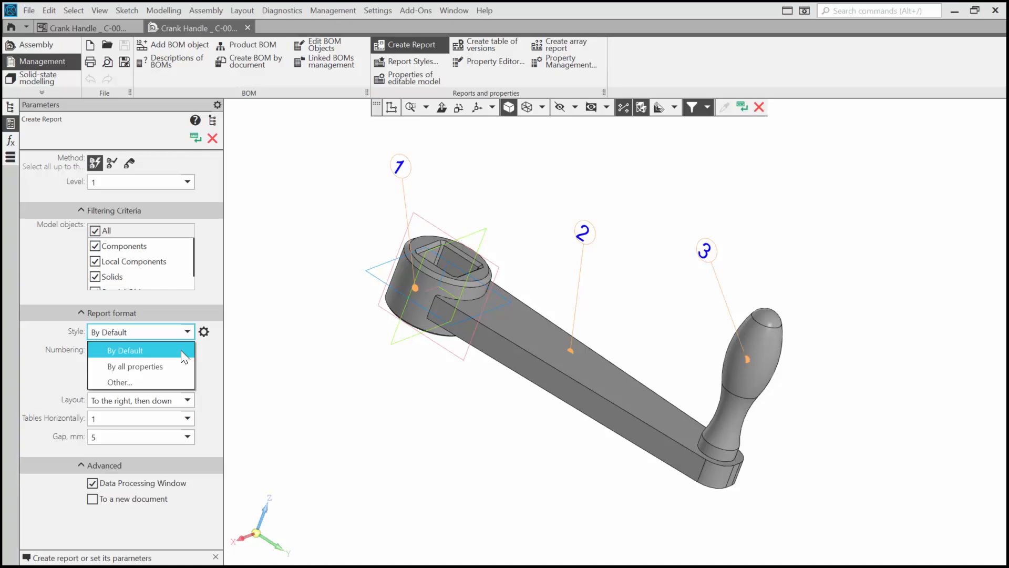
click(181, 350)
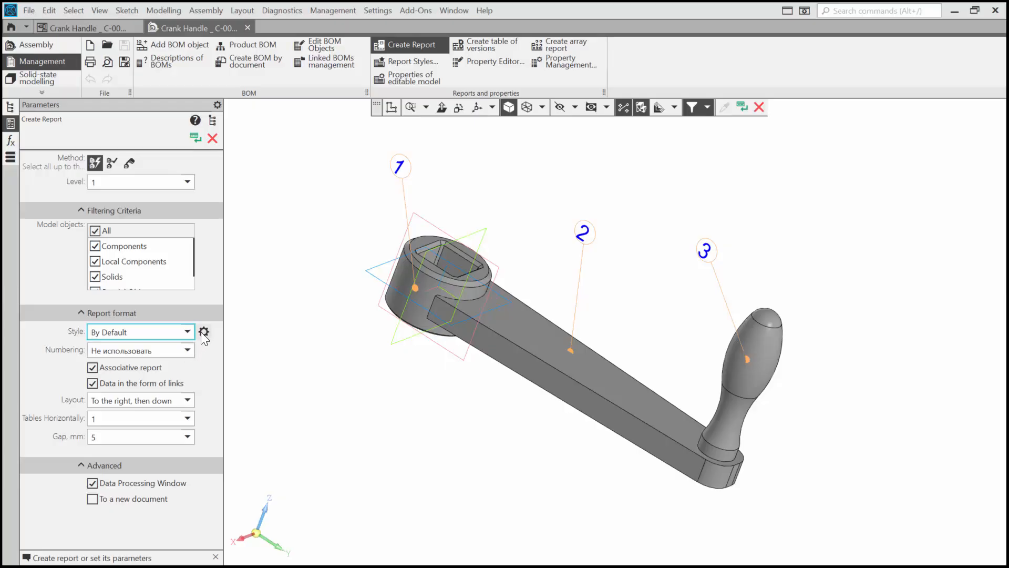
click(202, 332)
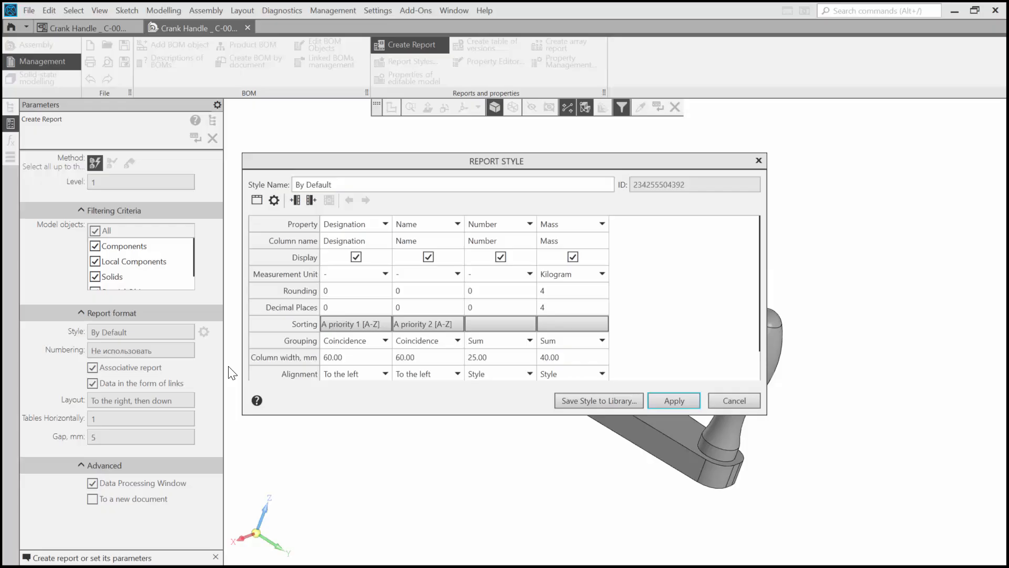
- Insert a Position column before Designation and change the Mass column's property to Material
click(296, 200)
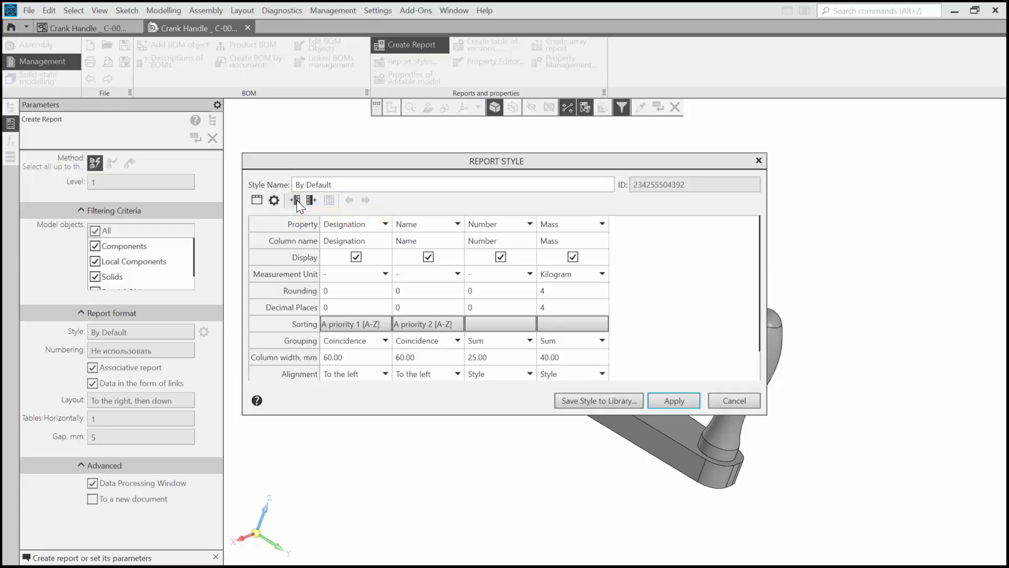
click(358, 226)
click(359, 226)
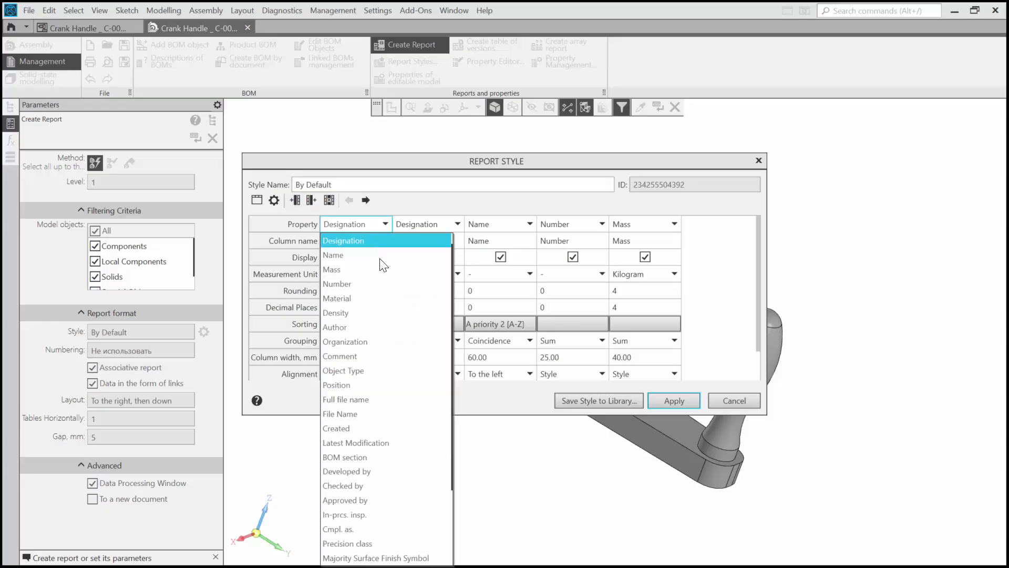
click(355, 386)
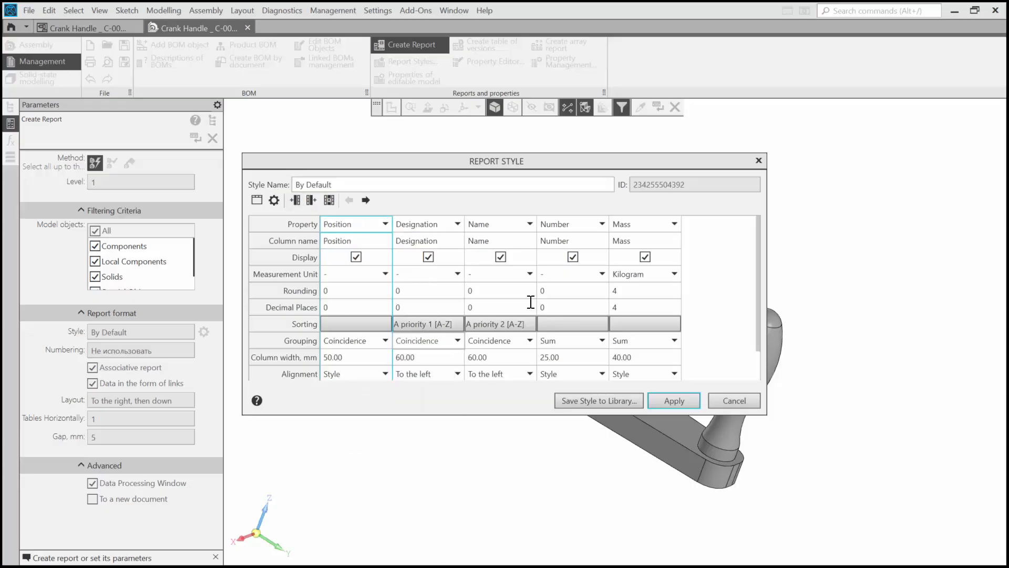
click(633, 225)
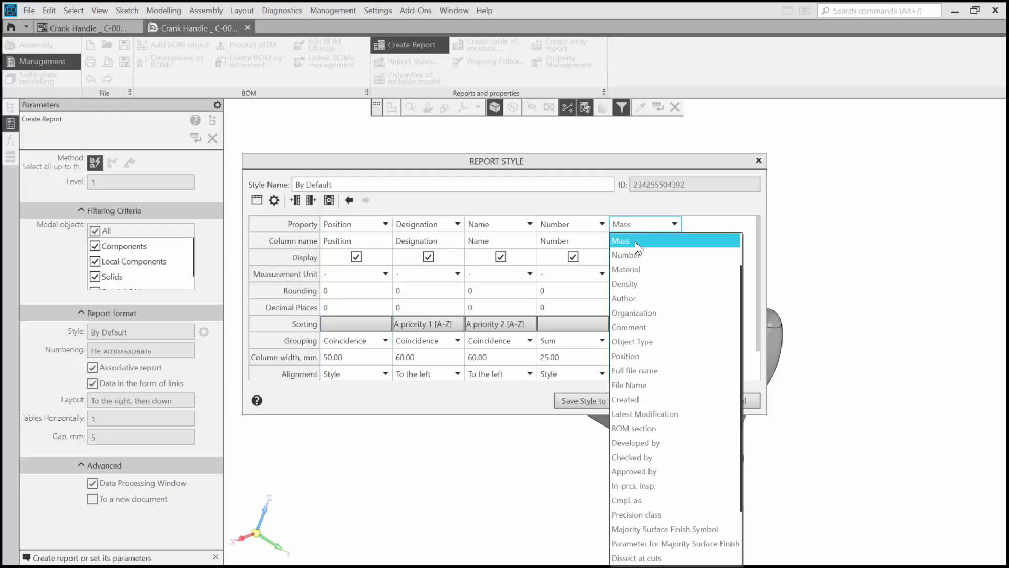
click(632, 268)
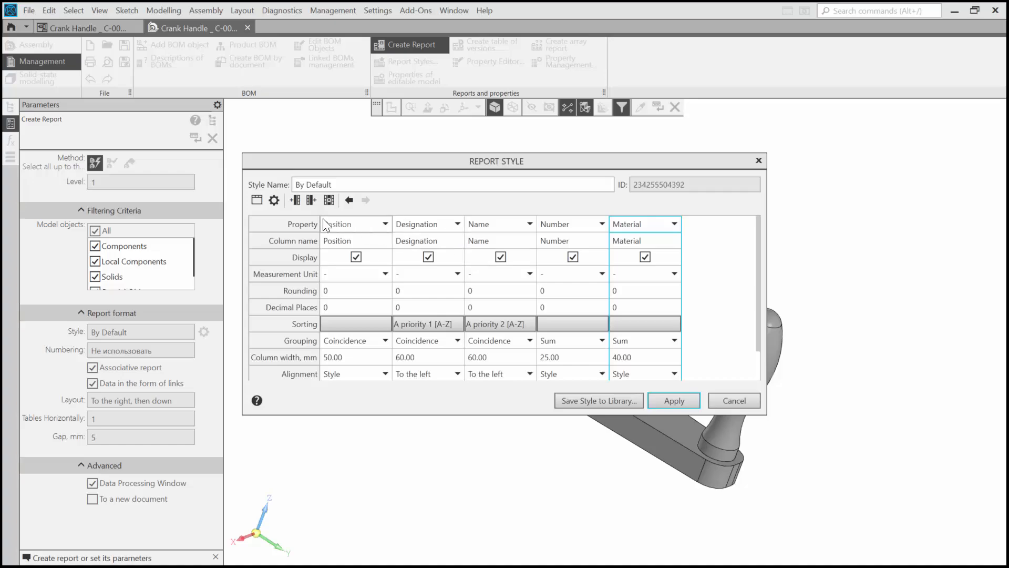
- Add an extra column after Material and delete it again
click(311, 200)
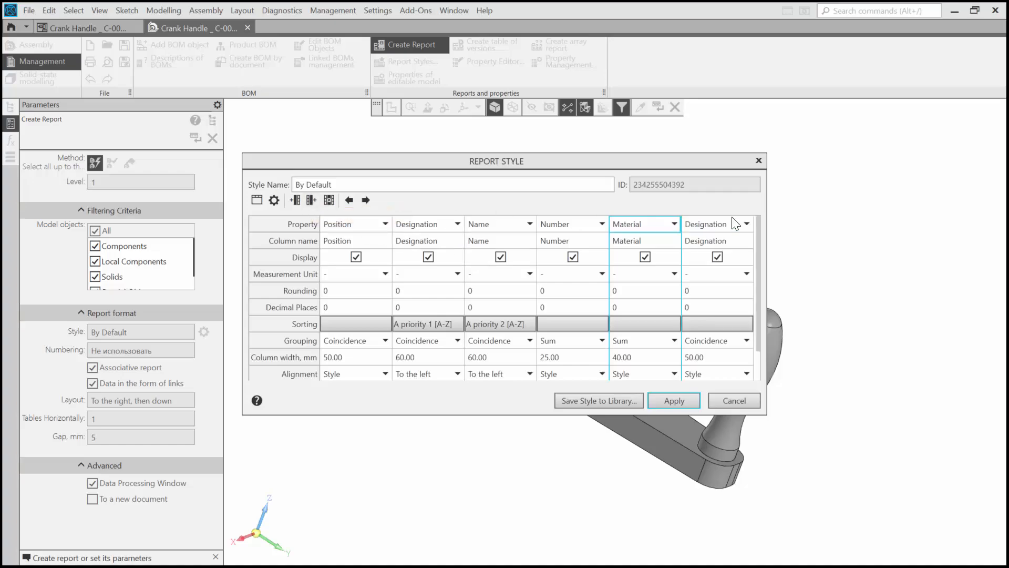
click(742, 261)
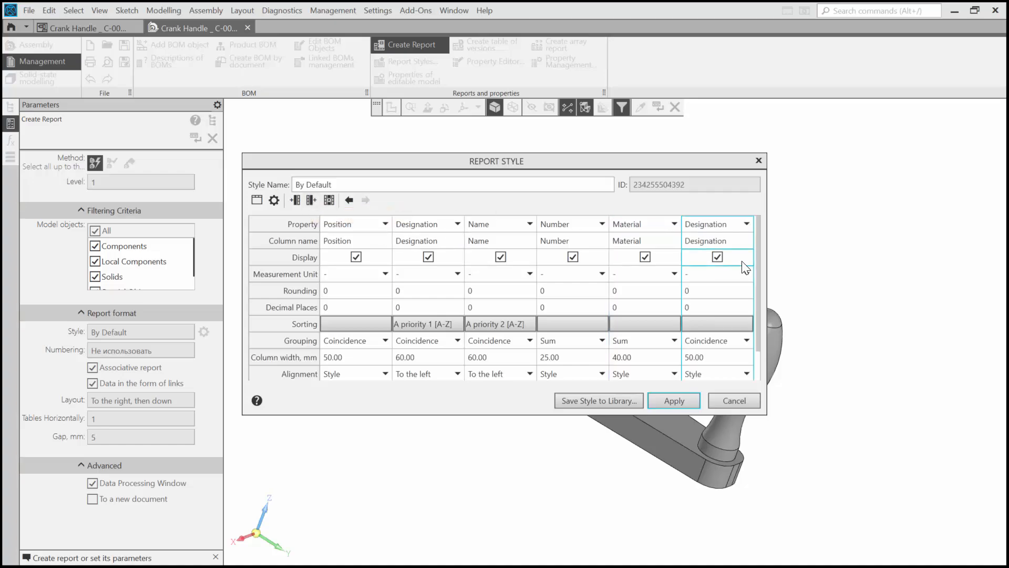
click(333, 205)
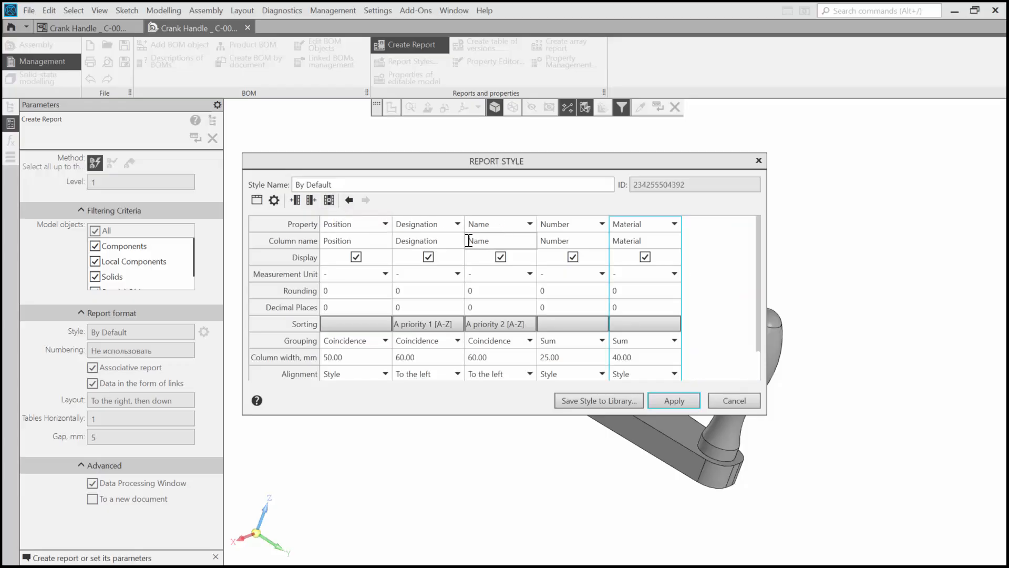
- Rename the Position, Designation, Name, Number and Material columns as ITEM NO, PART NUMBER, PART NAME, QTY and MATERIAL
click(381, 239)
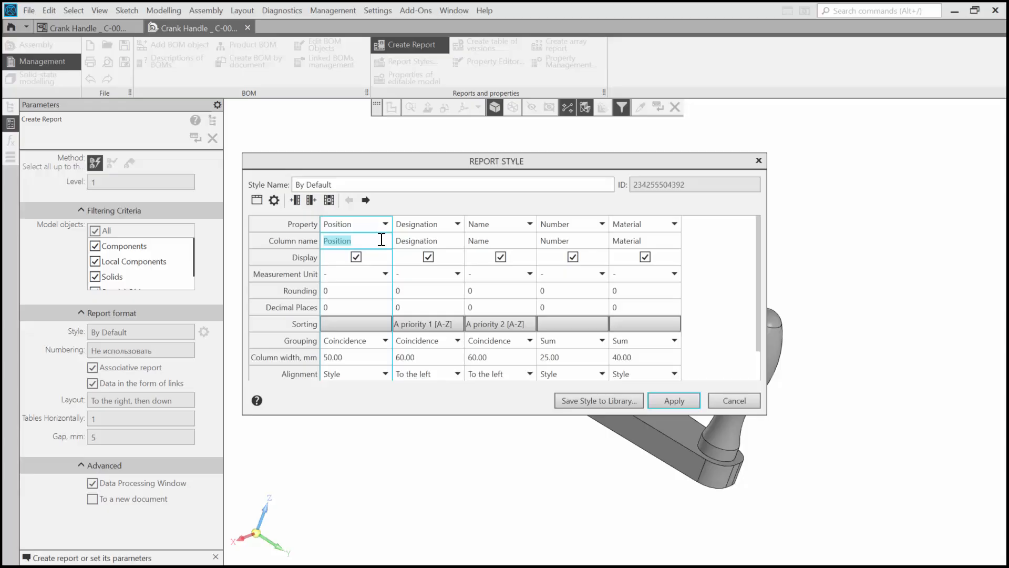
text(ITEM NO)
click(417, 240)
text(PART NUMBER)
click(505, 240)
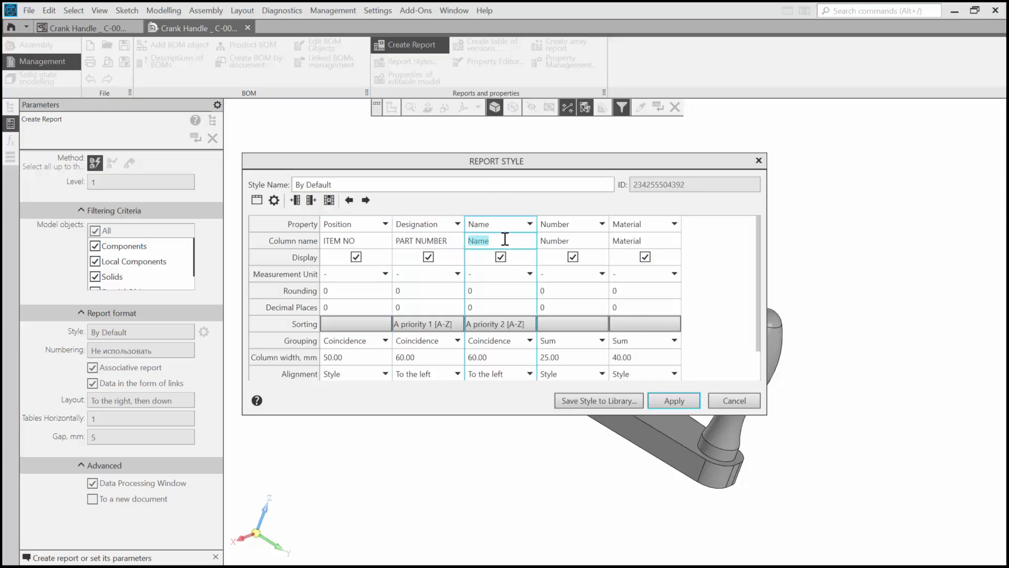
text(PART NAME)
click(547, 243)
text(QTY)
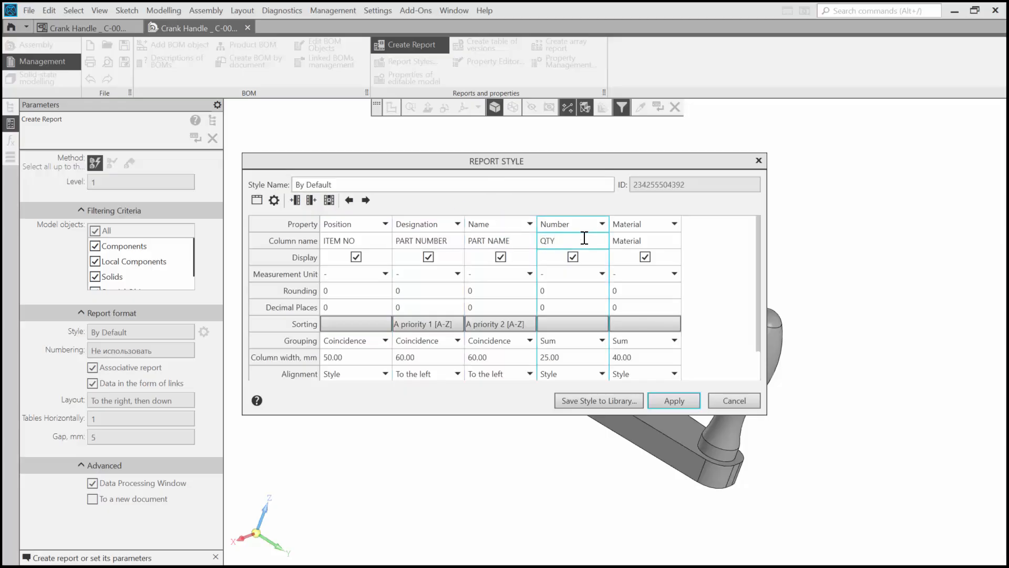
click(648, 240)
text(MATERIAL)
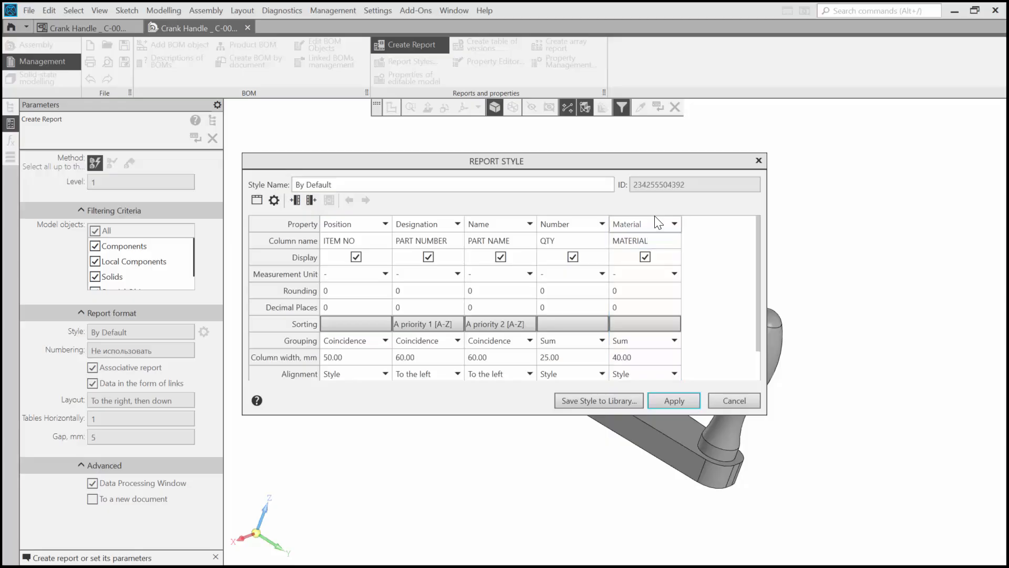
- Move the MATERIAL column ahead of QTY and return it to the end of the table
click(657, 221)
click(657, 221)
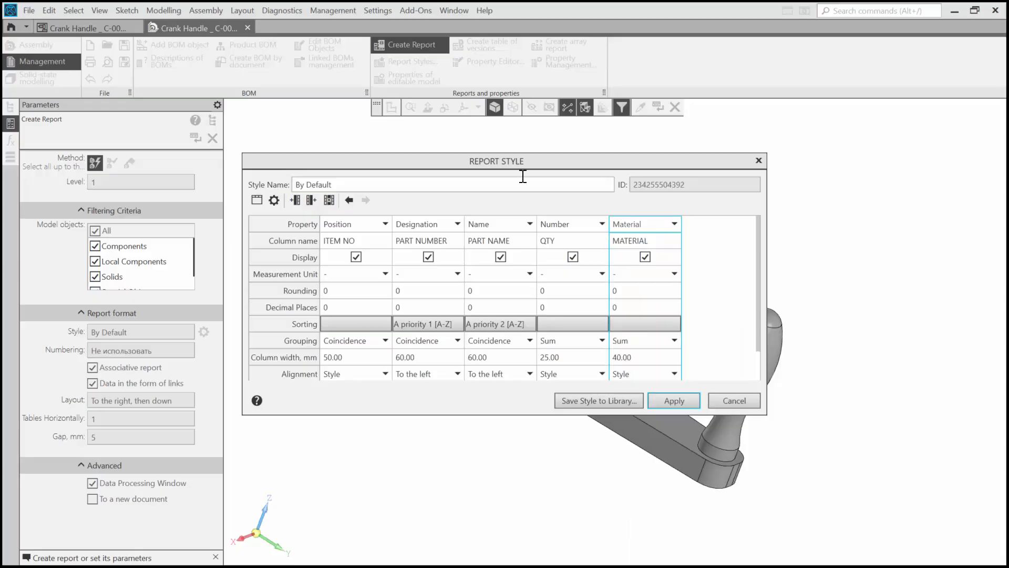
click(353, 201)
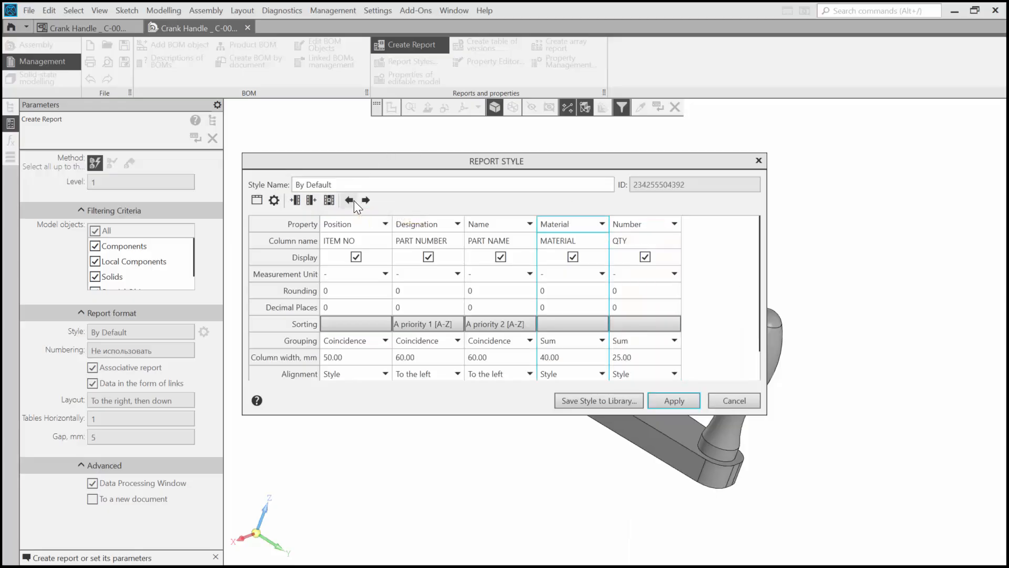
click(364, 200)
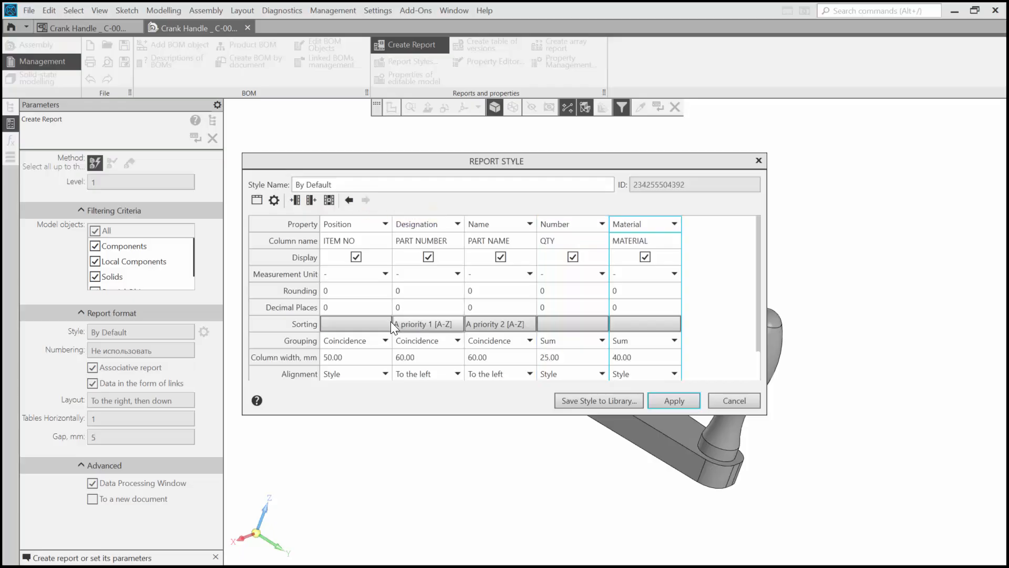
- Sort the report data by ITEM NO at level 1, PART NUMBER at level 2 and PART NAME at level 3
click(377, 323)
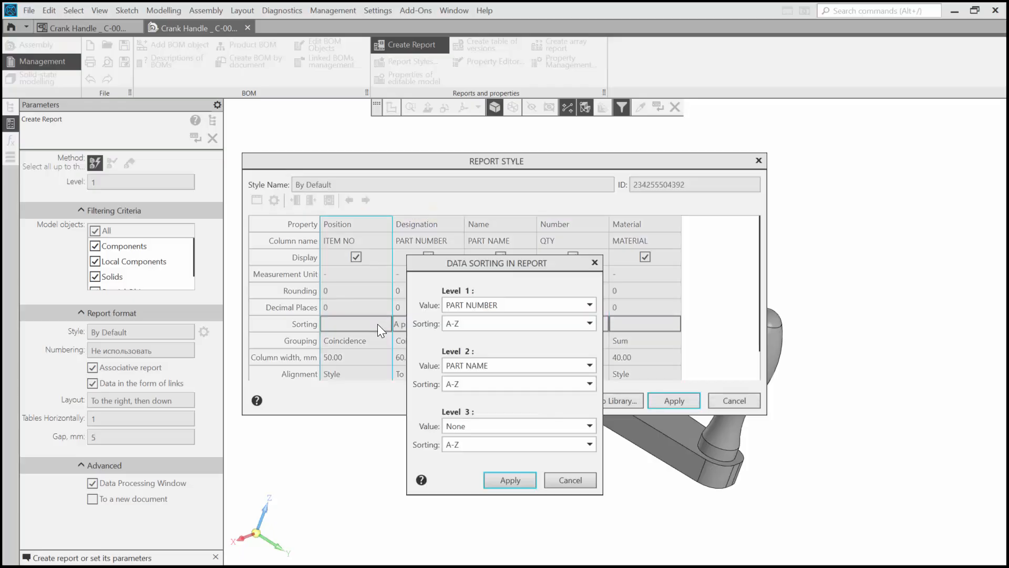
click(518, 305)
click(469, 336)
click(485, 364)
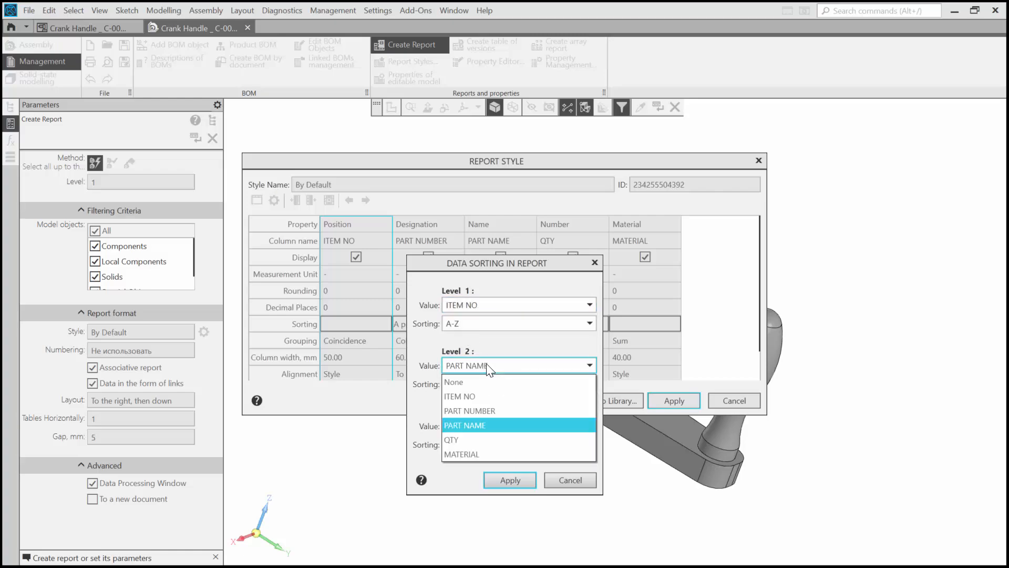
click(475, 411)
click(480, 425)
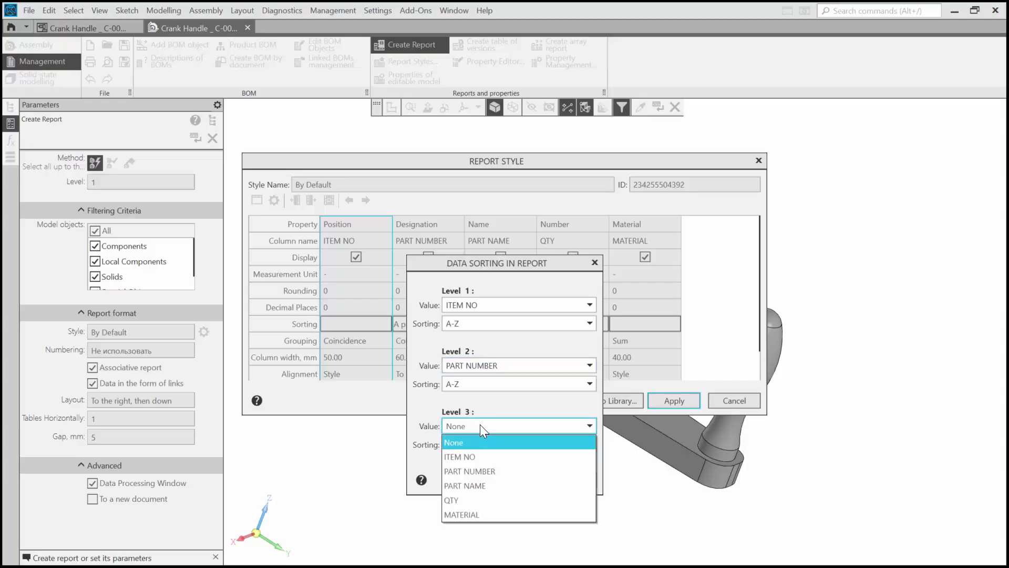
click(472, 482)
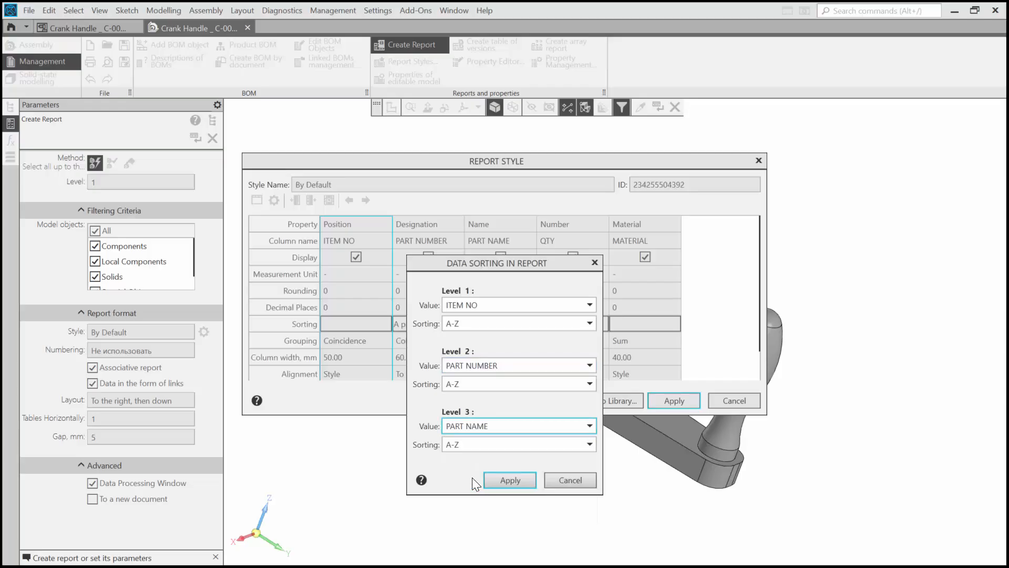
click(506, 481)
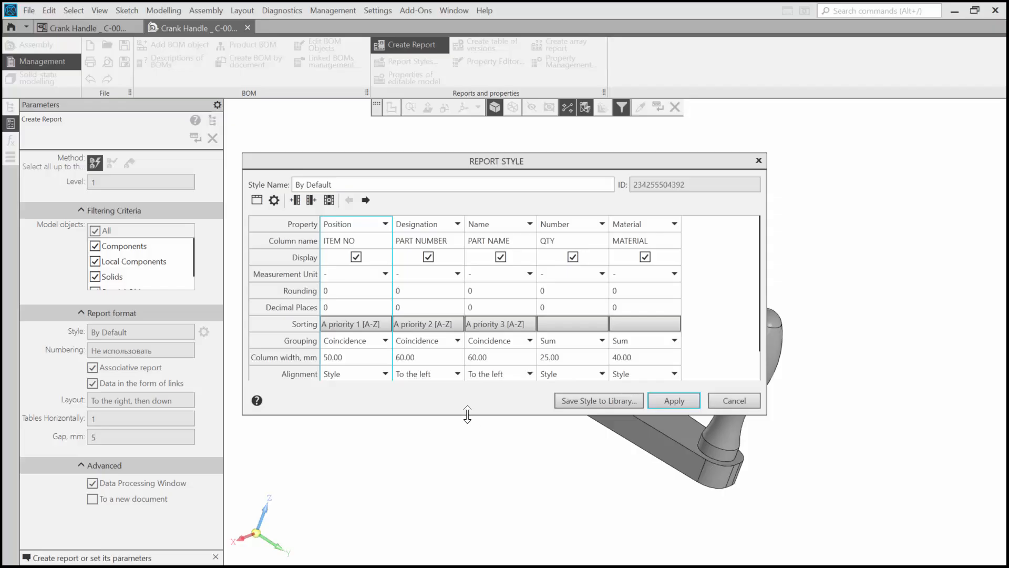
- Group MATERIAL by Coincidence and set column widths to 15 mm for ITEM NO, 25 mm for PART NUMBER, 15 mm for QTY and 55 mm for MATERIAL
click(628, 342)
click(633, 356)
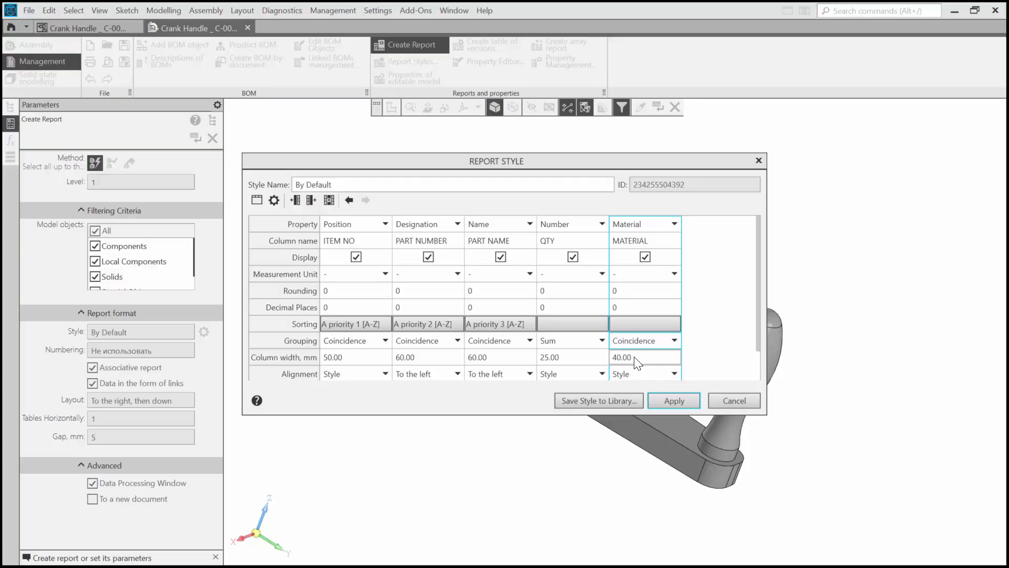
click(383, 357)
text(15)
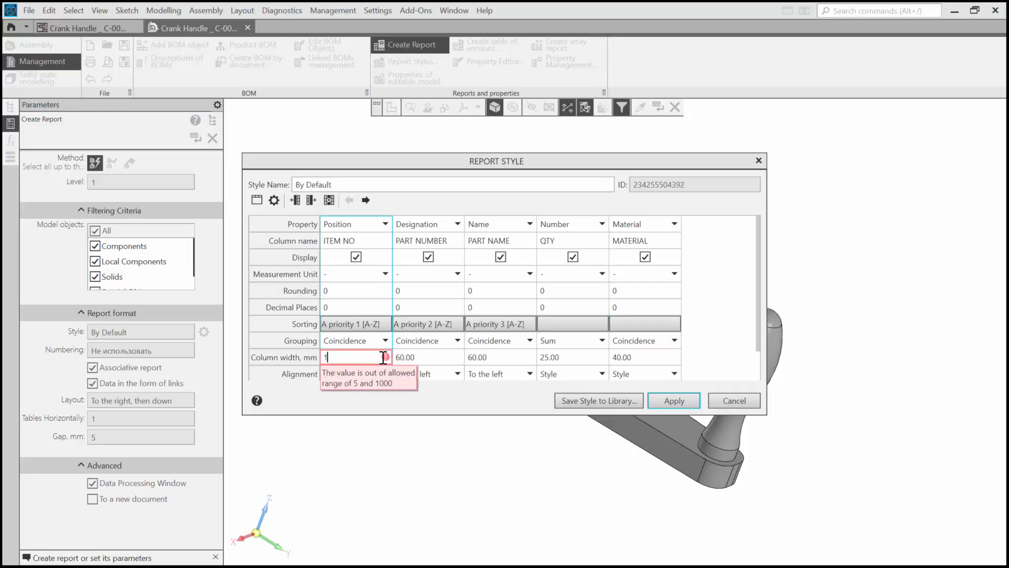
click(421, 356)
text(25)
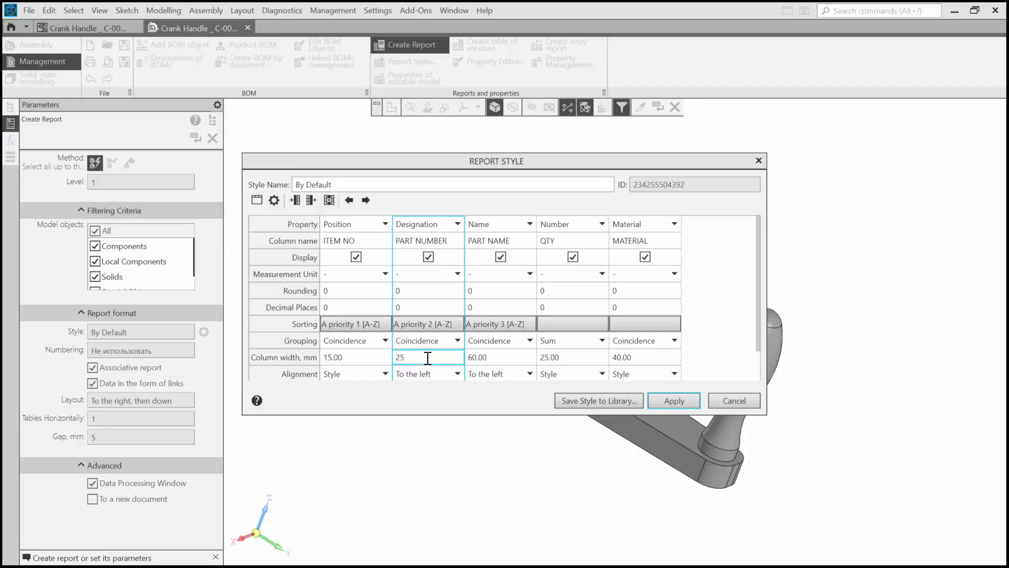
click(493, 357)
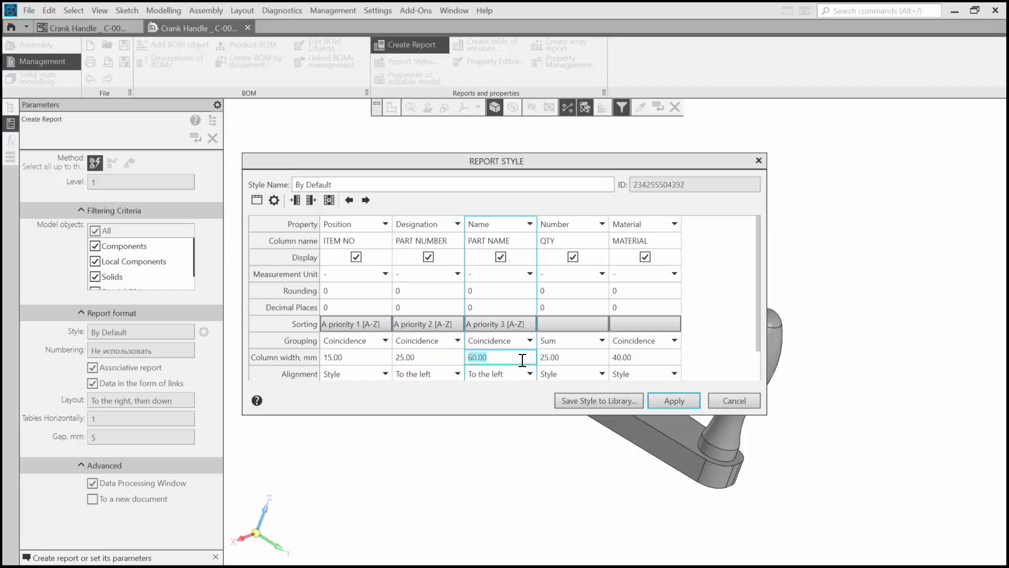
click(555, 358)
text(15)
click(633, 358)
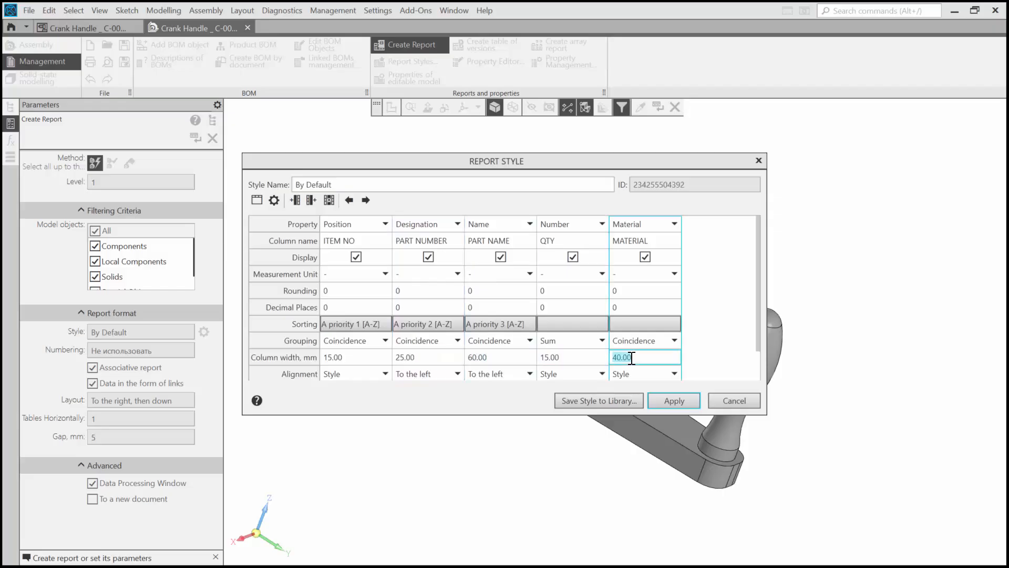
text(55)
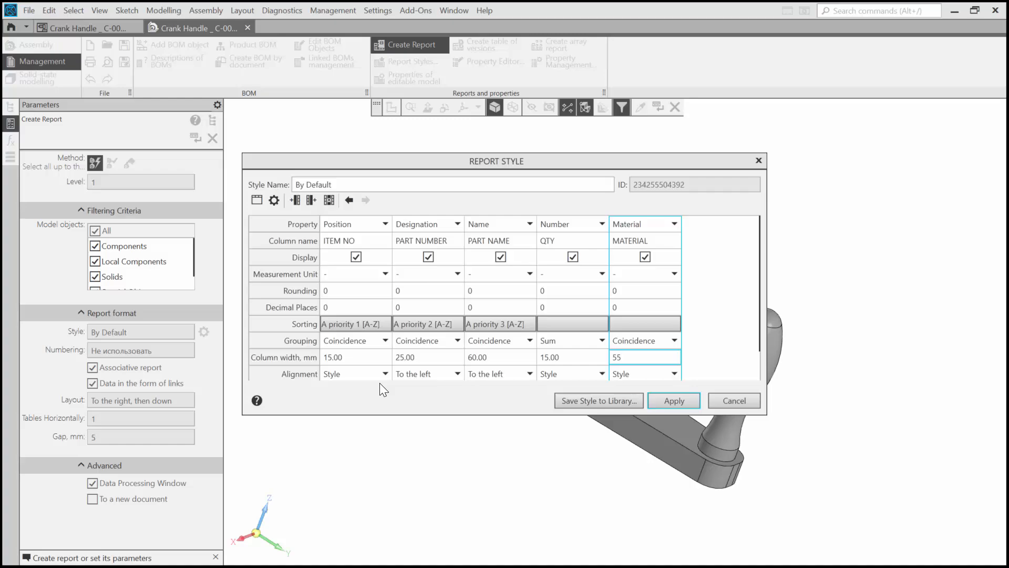
- Review the remaining column options and the report style's layout settings without changing them
scroll(379, 375, down, 2)
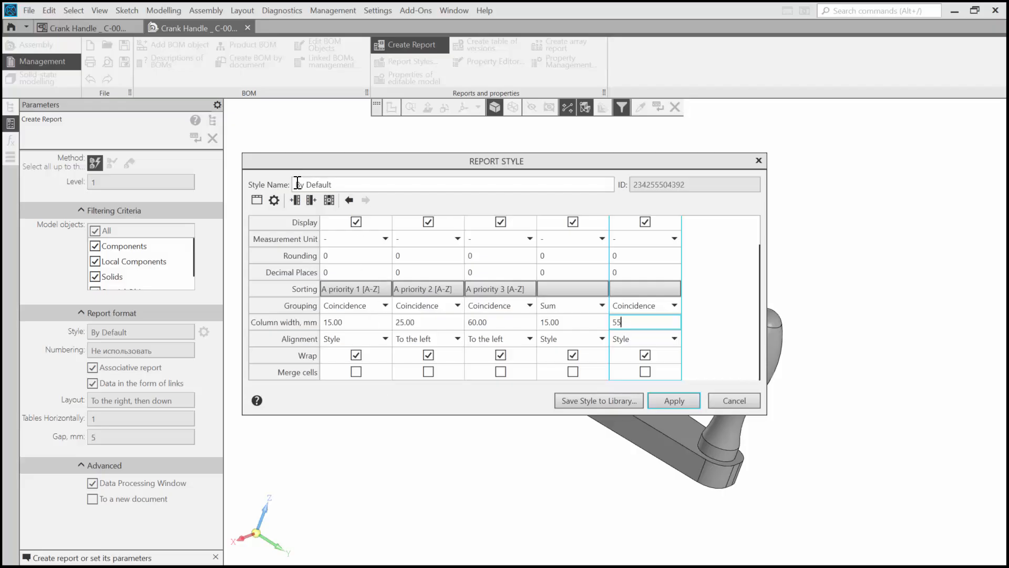
click(273, 200)
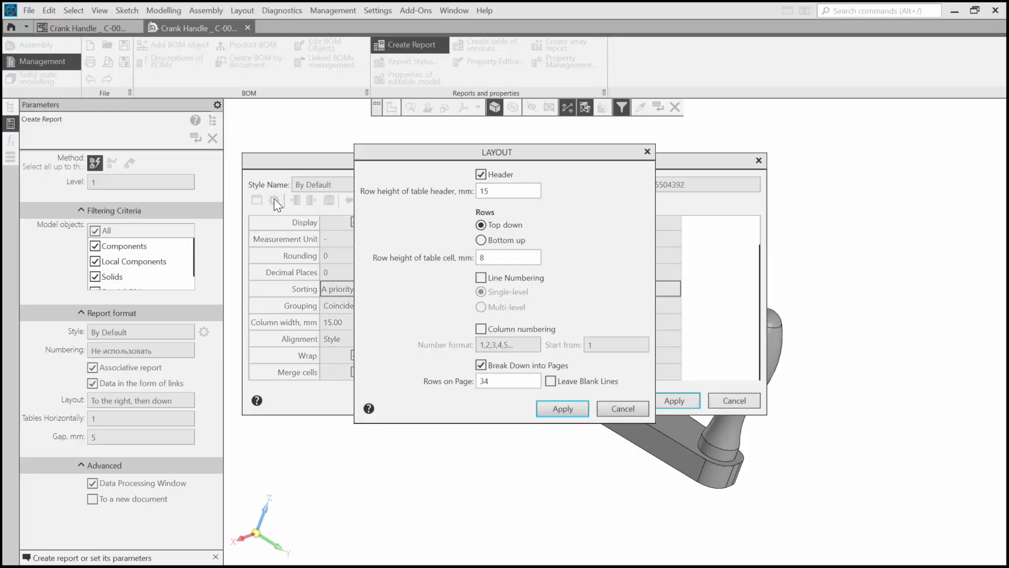
click(629, 409)
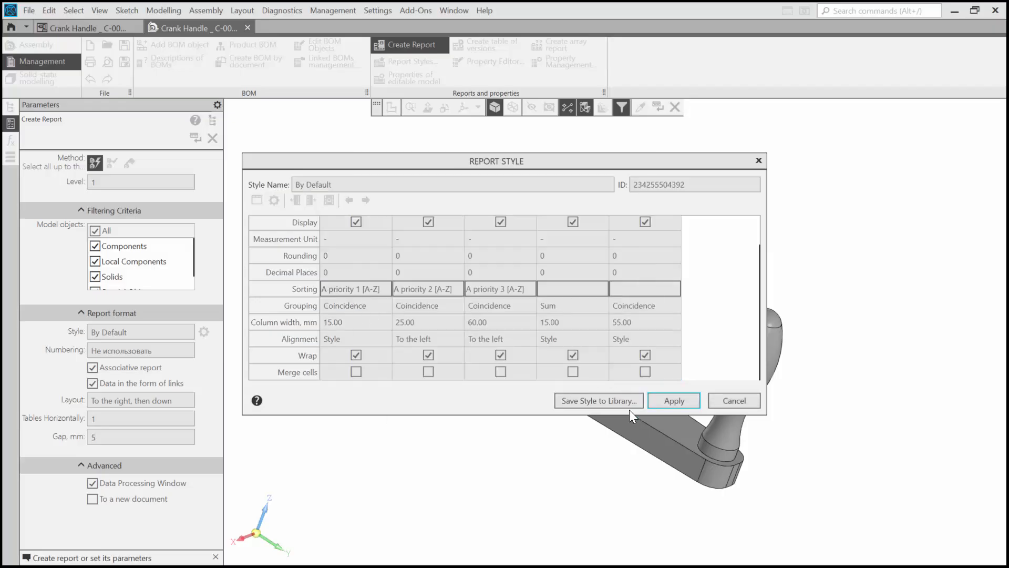
- Split the ITEM NO and PART NUMBER captions in the table header onto two lines each and apply the header
click(255, 198)
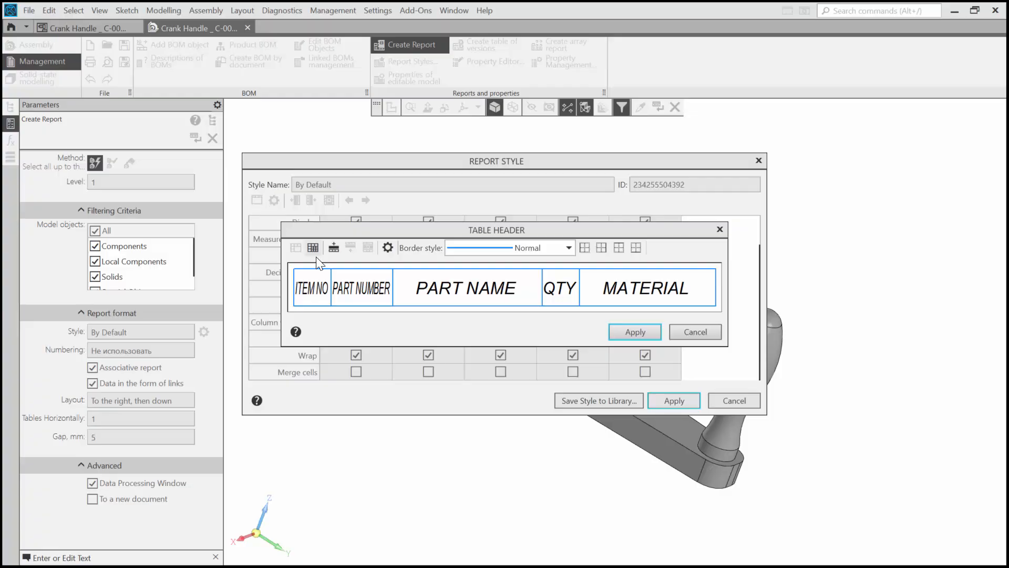
key(Return)
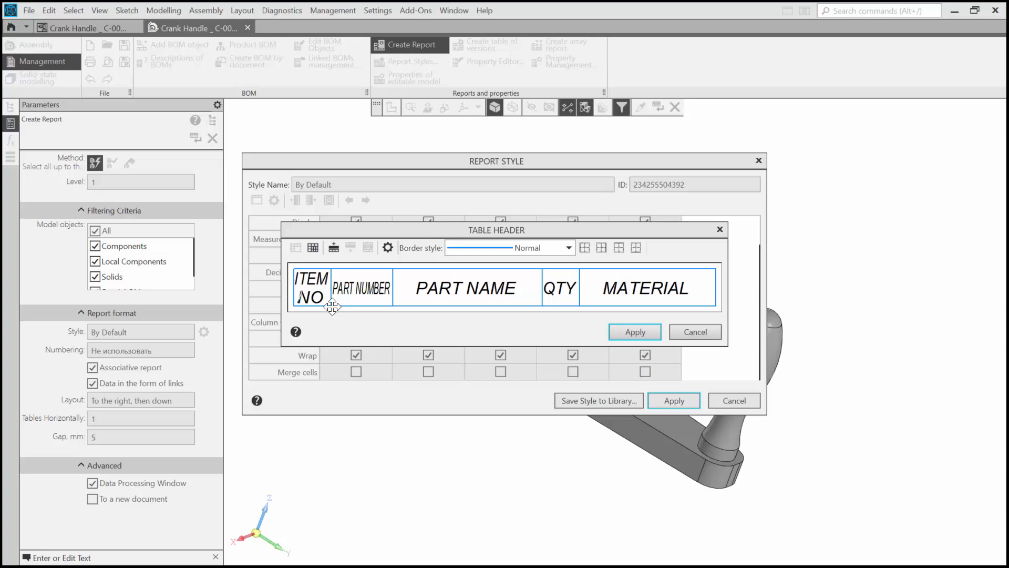
click(358, 296)
key(Return)
key(Delete)
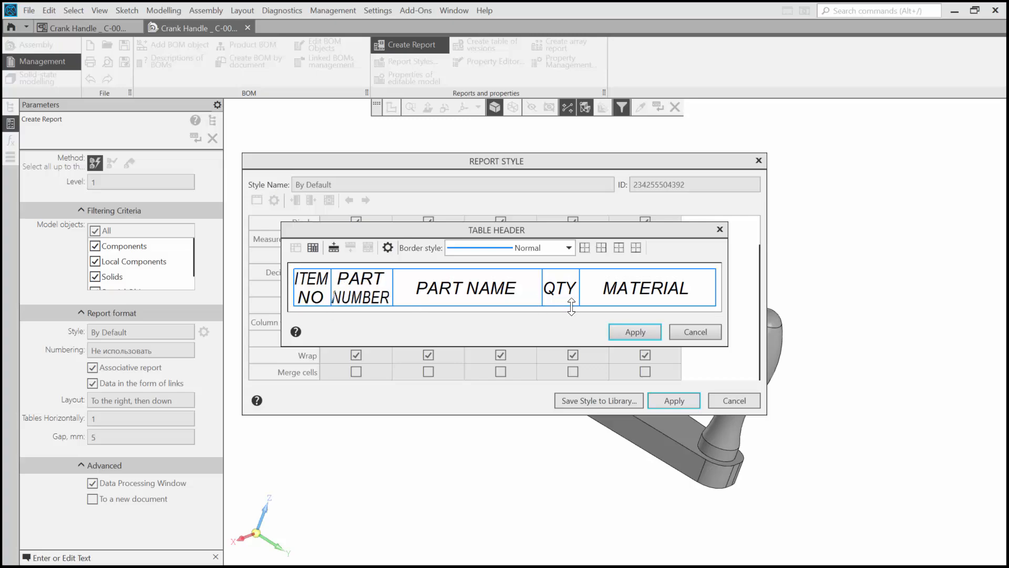
click(633, 332)
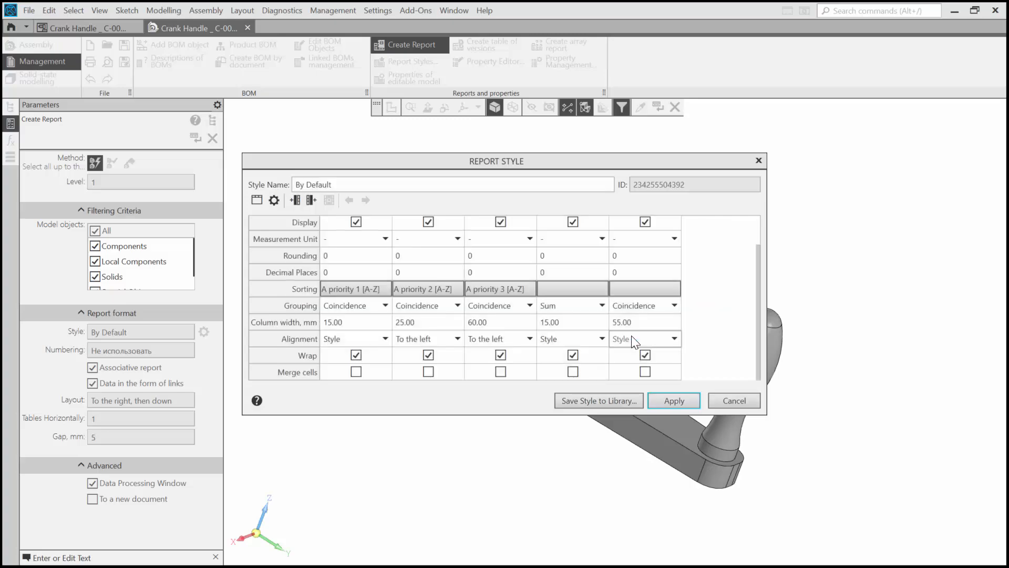
- Rename the report style as MyBOM Style
triple_click(386, 185)
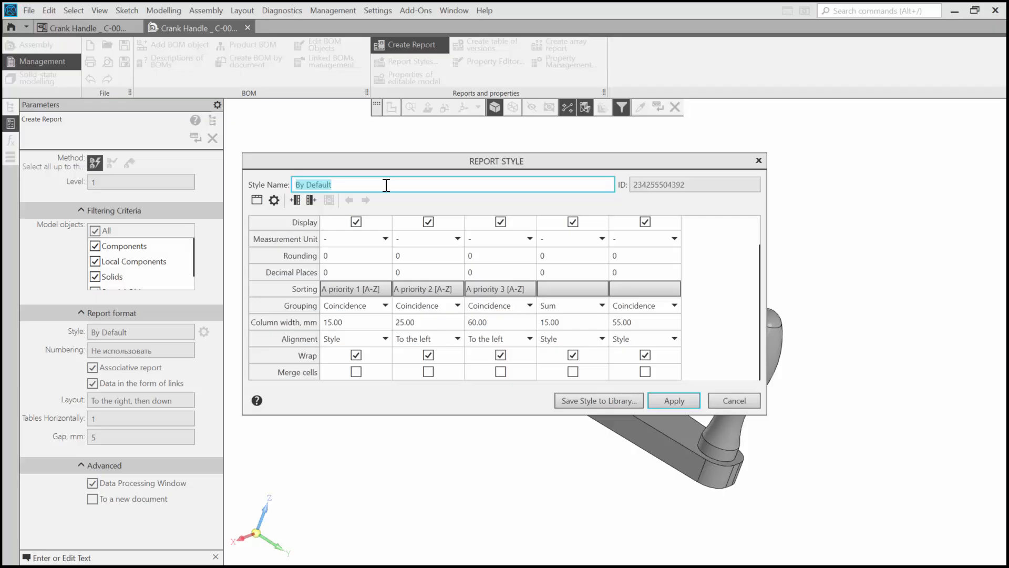
text(MyBOM Style)
- Try to save the report style to a new library file named My Library in the Sys folder
click(586, 401)
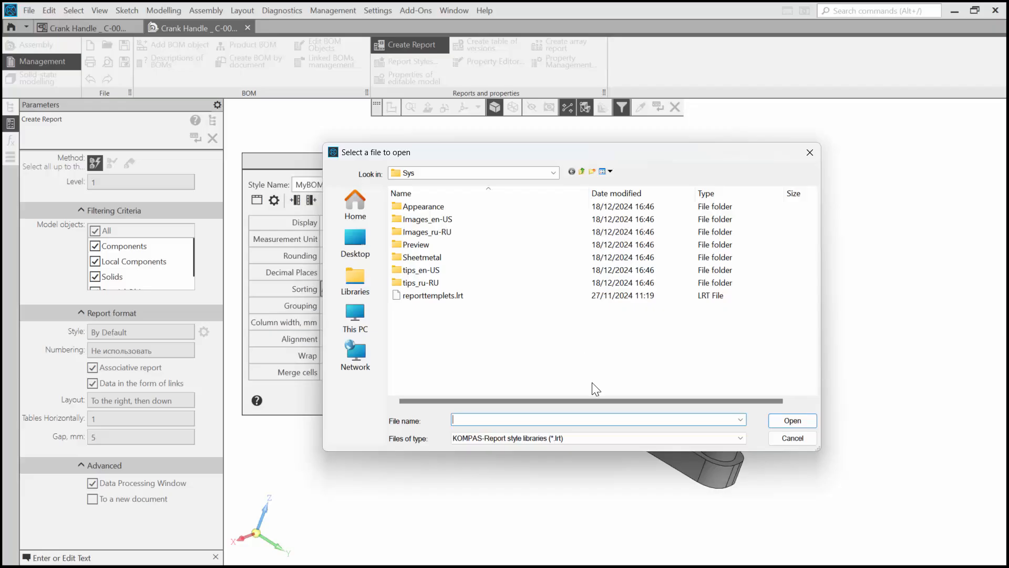
text(My Library)
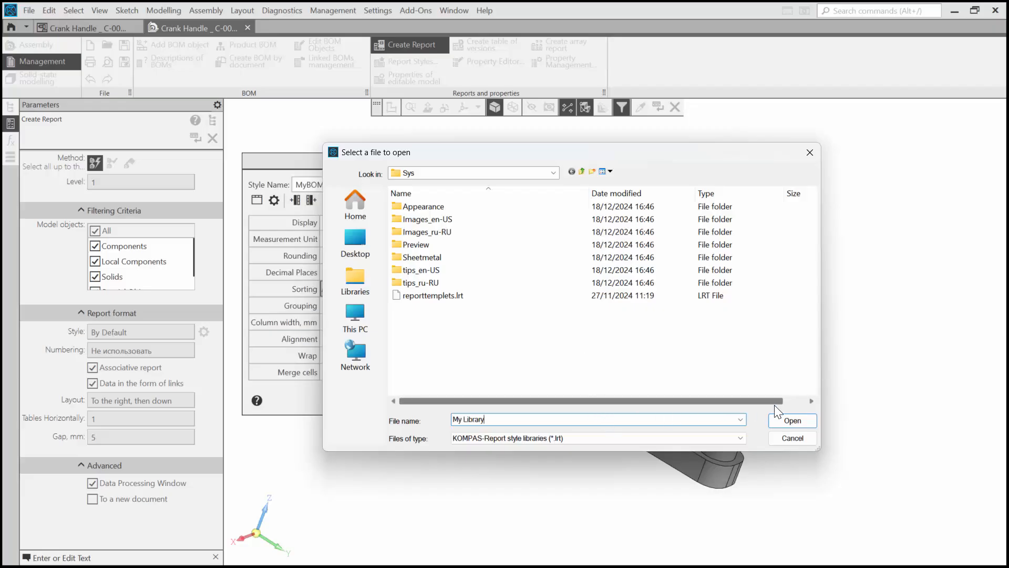
click(781, 420)
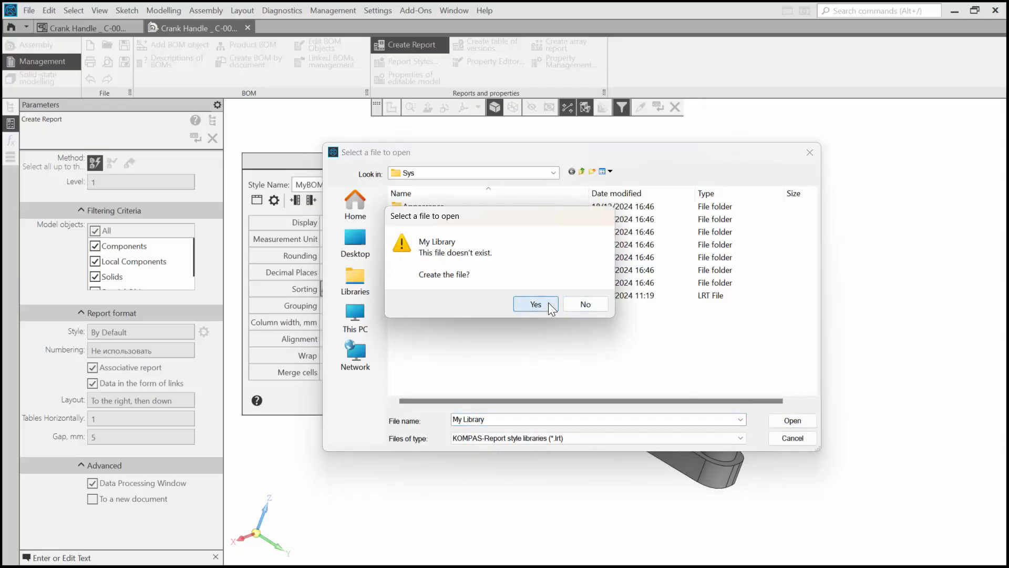
click(548, 301)
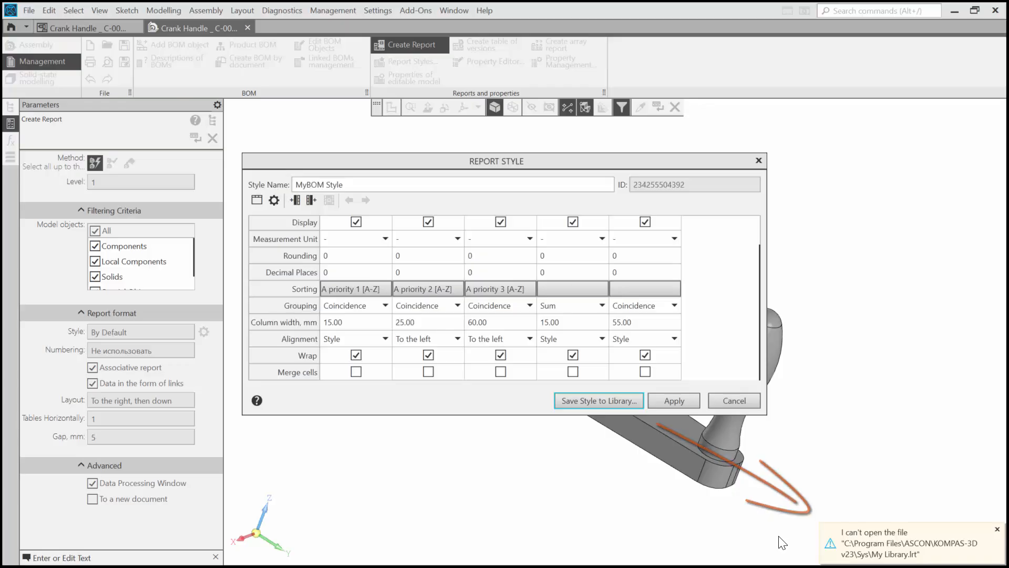
- Save the report style to a new library file named My Library in the Crank Handle folder and apply the style
click(589, 400)
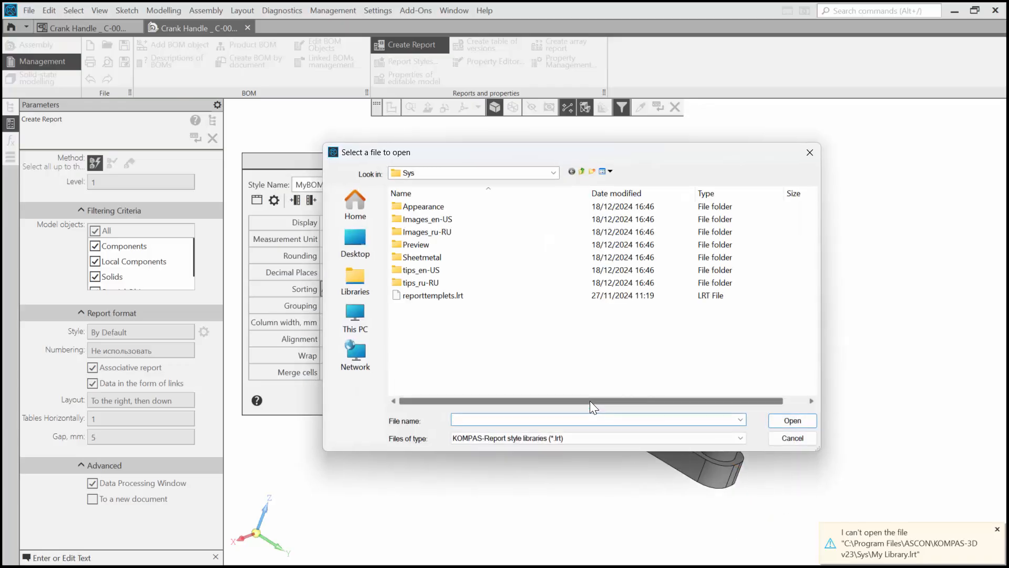
click(350, 209)
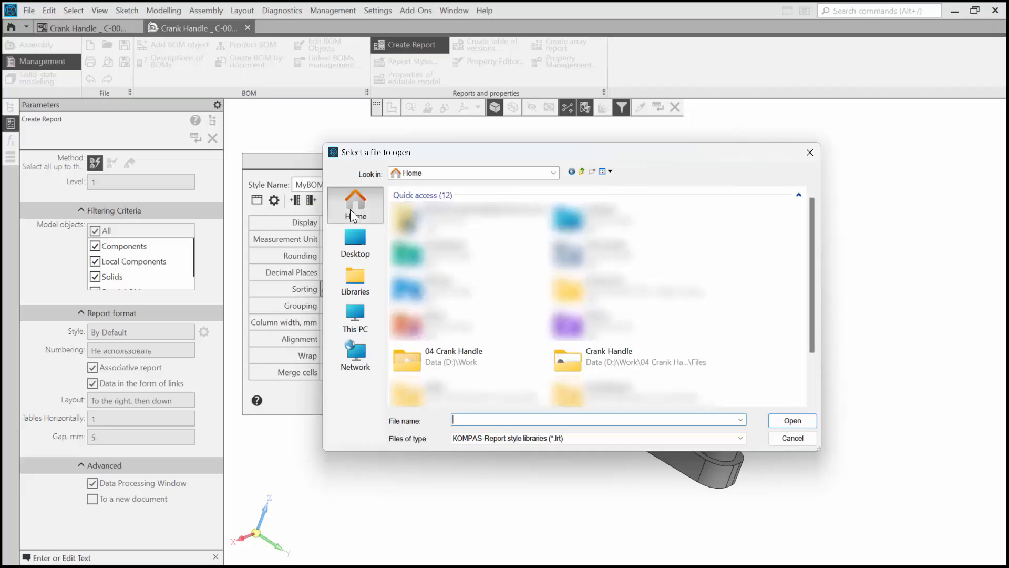
double_click(593, 355)
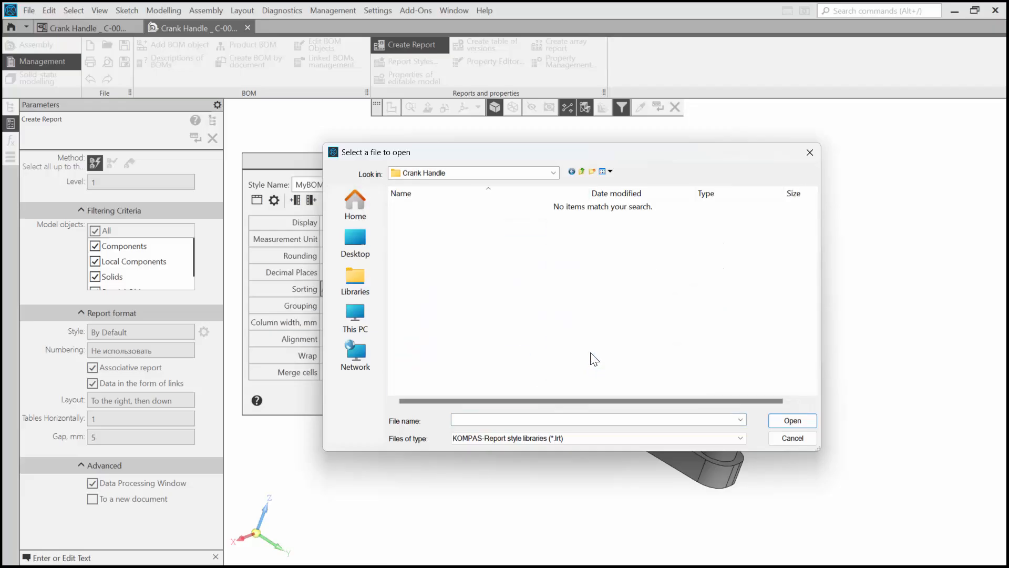
click(590, 419)
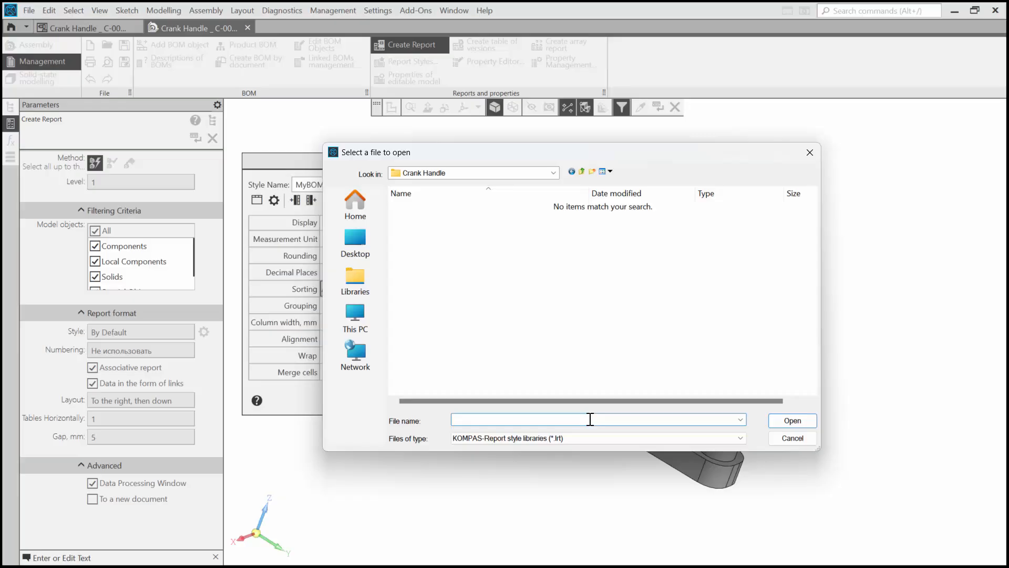
text(My Library)
click(789, 421)
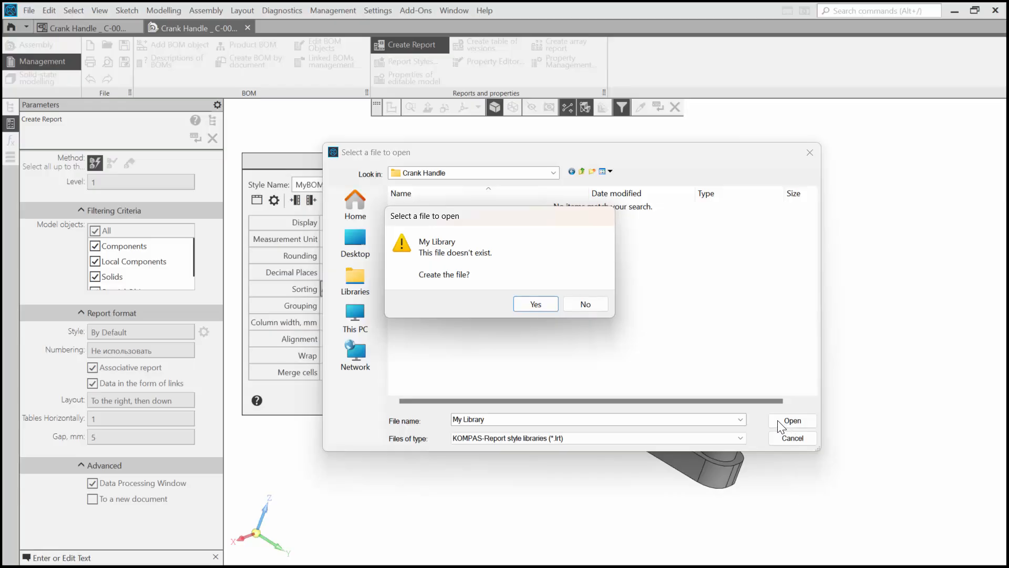
click(531, 304)
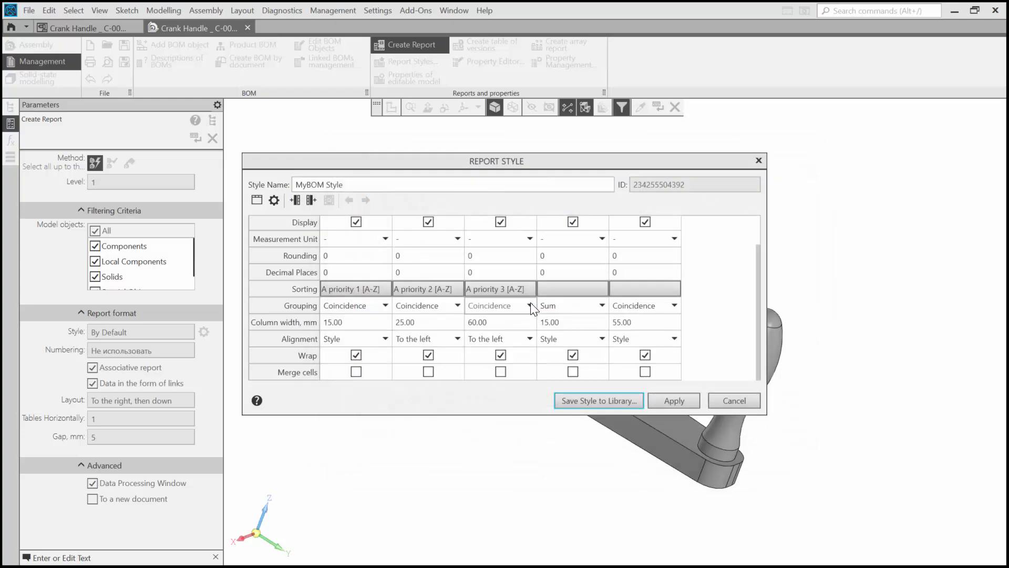
click(675, 401)
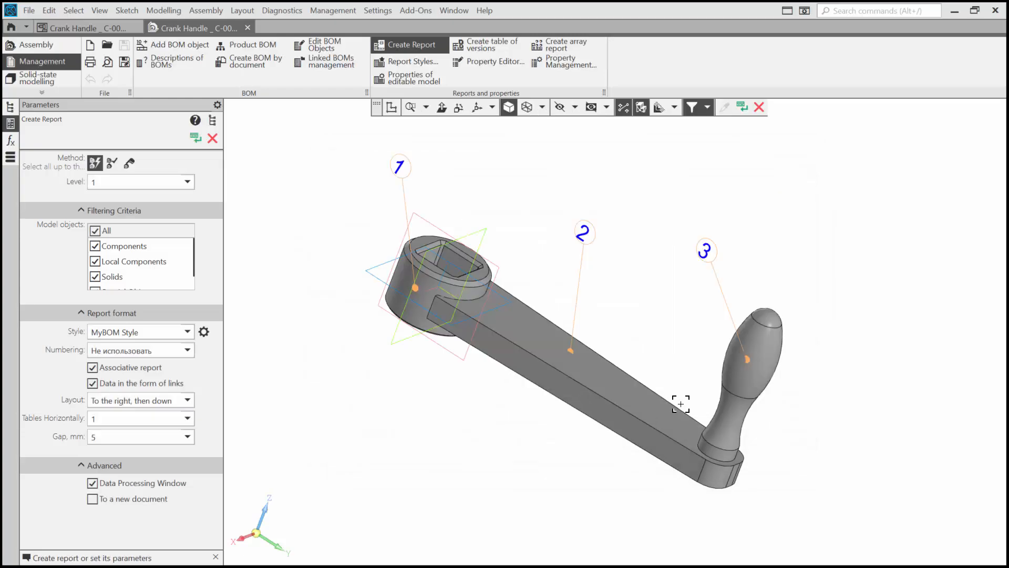
- Add My Library.lrt from the Crank Handle folder to the report style libraries
click(178, 340)
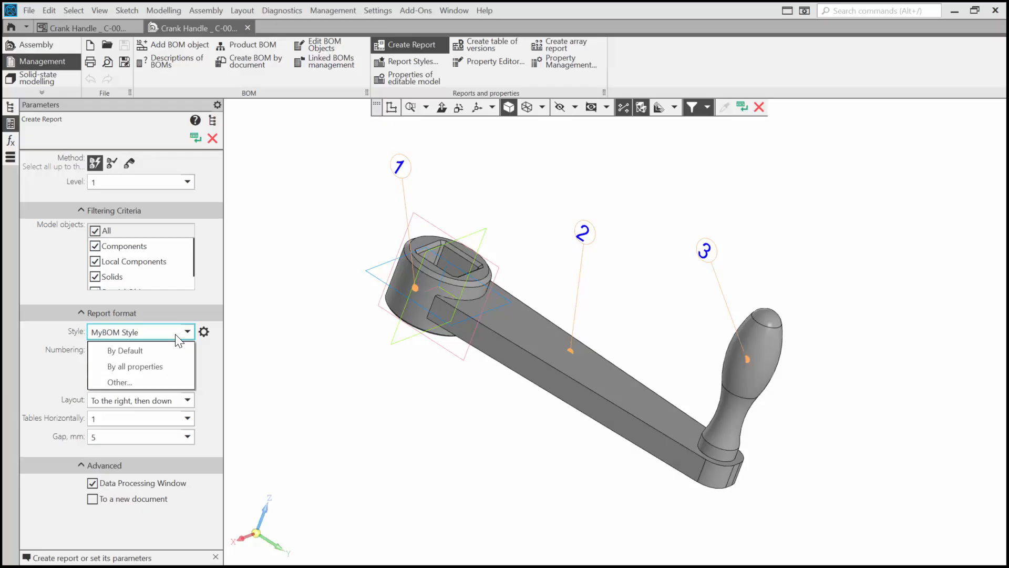
click(131, 379)
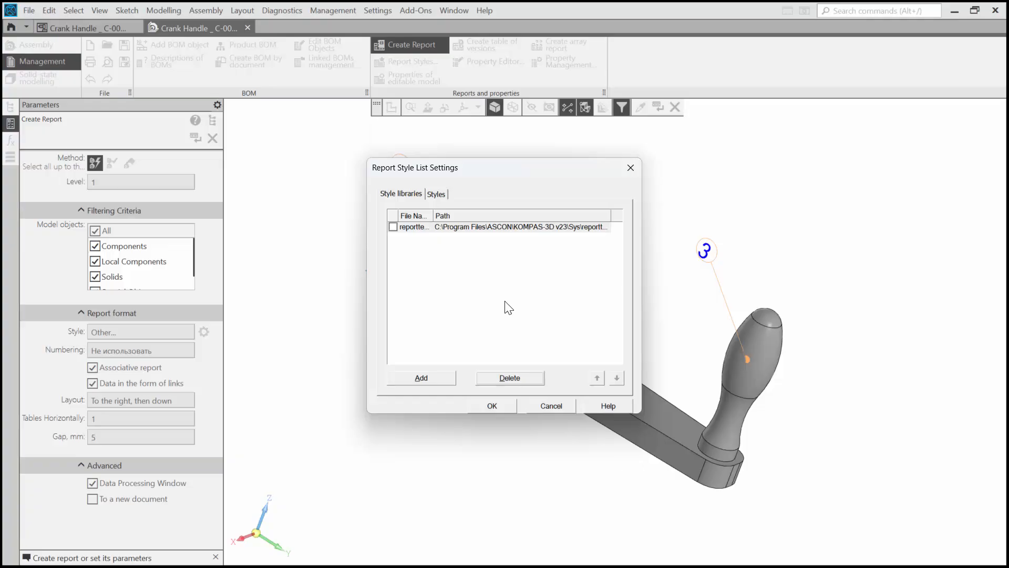
click(426, 378)
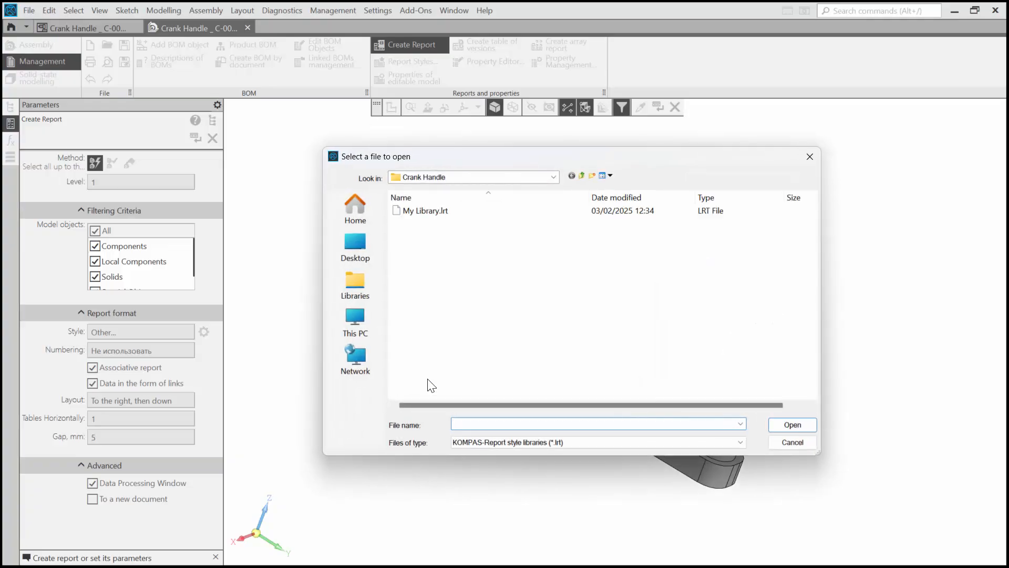
click(440, 211)
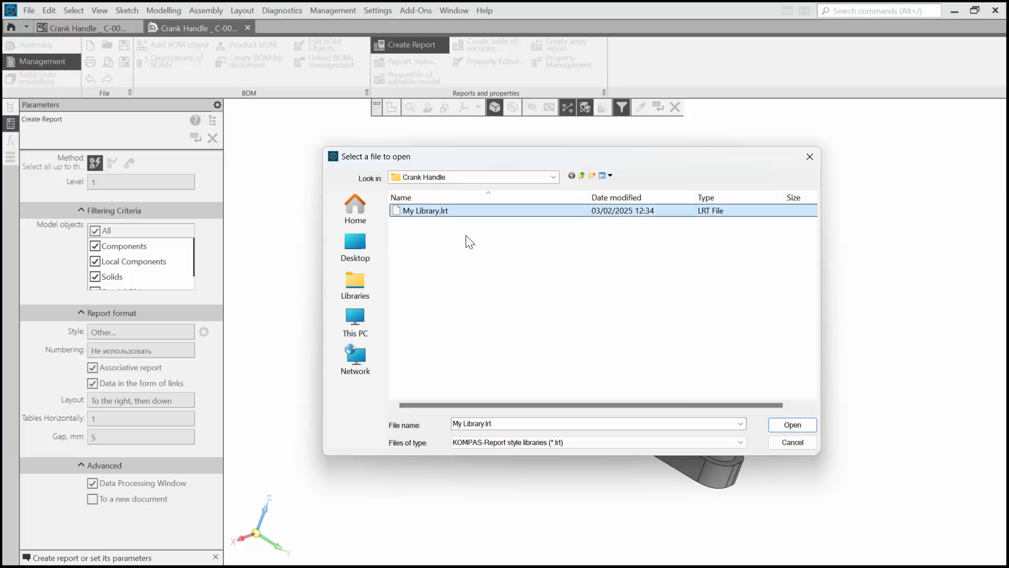
click(783, 426)
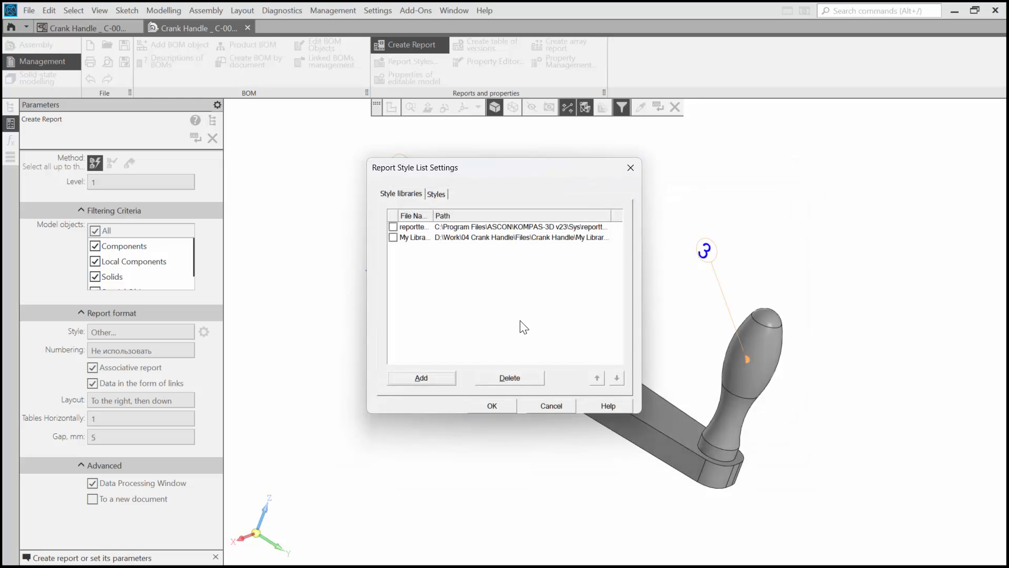
- Include MyBOM Style from My Library in the report style list and check that the report offers it
click(393, 237)
click(436, 194)
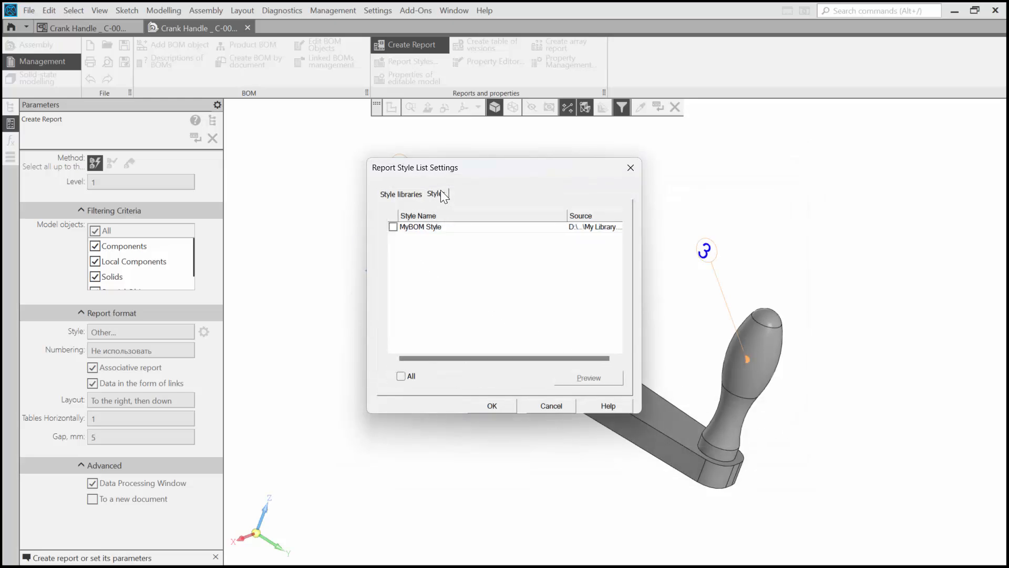
click(393, 226)
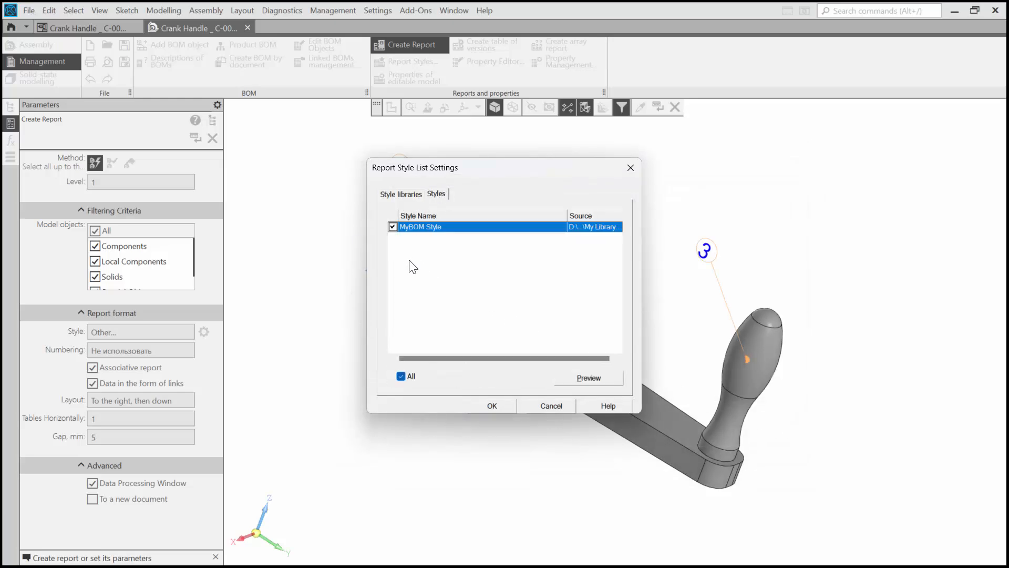
click(484, 405)
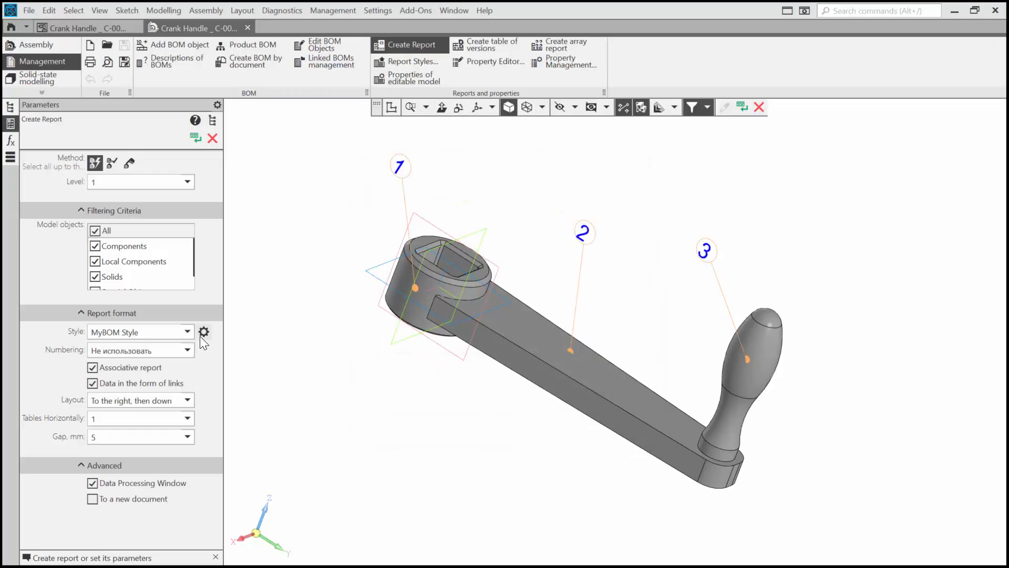
click(188, 331)
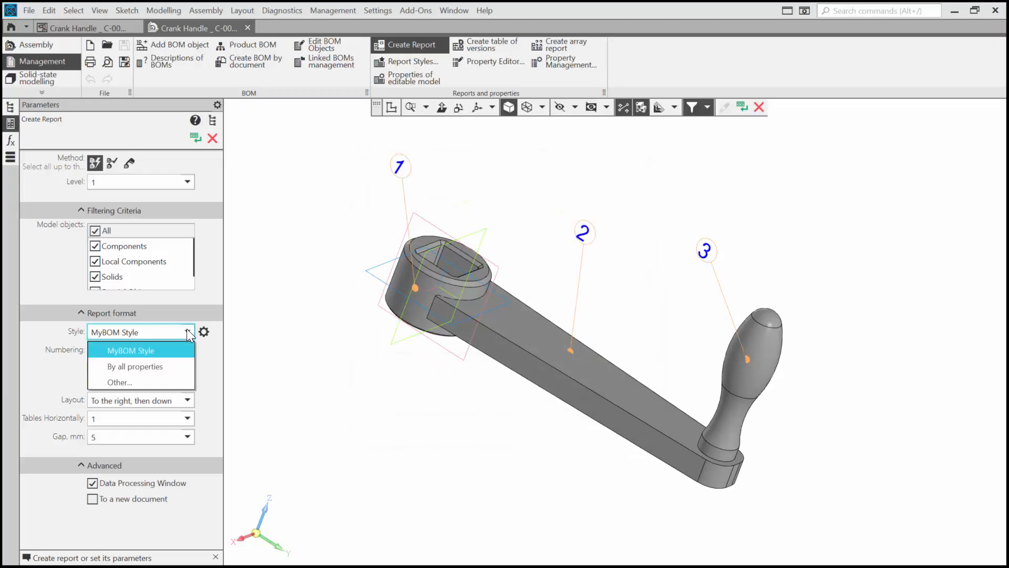
click(187, 332)
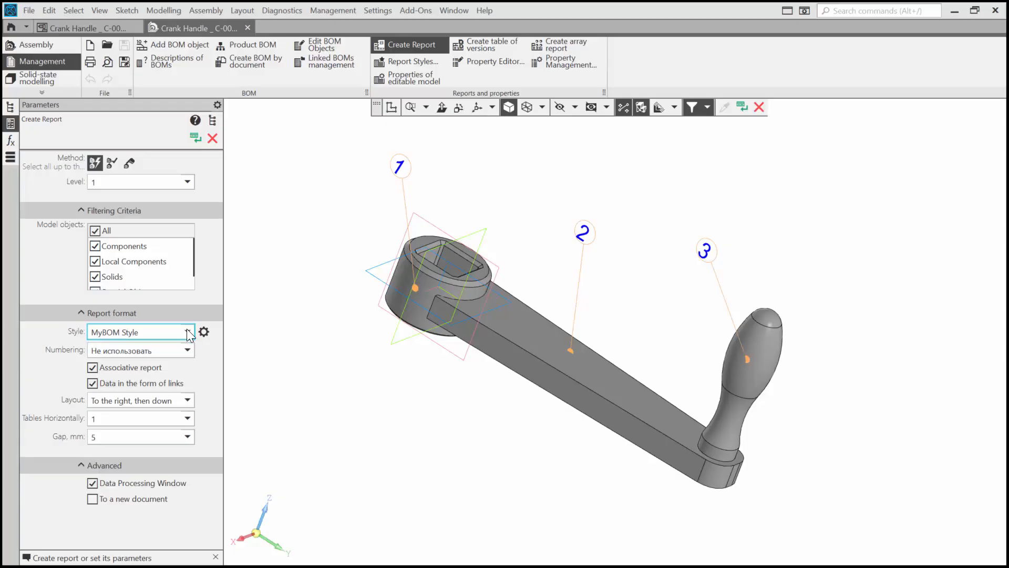